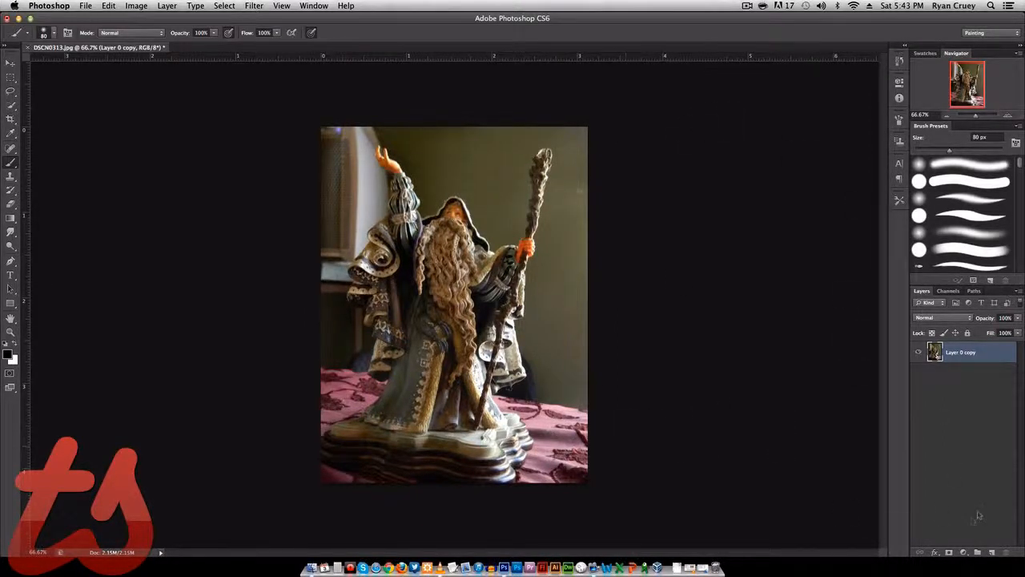
- Add a Color Balance adjustment layer with the midtones at red +34, green +29 and blue +100
{"action": "left_click", "coordinate": [964, 552]}
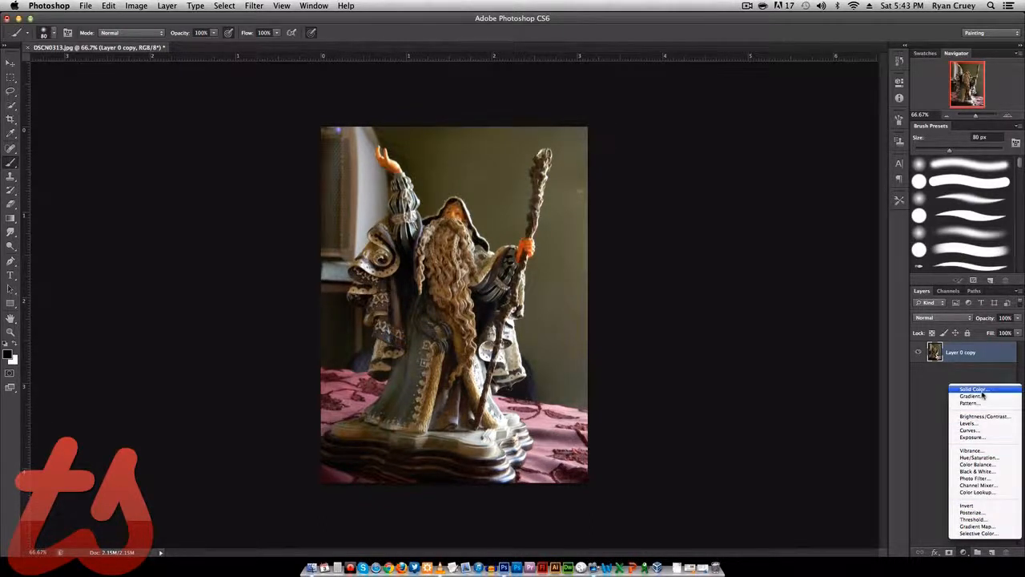
{"action": "left_click", "coordinate": [977, 464]}
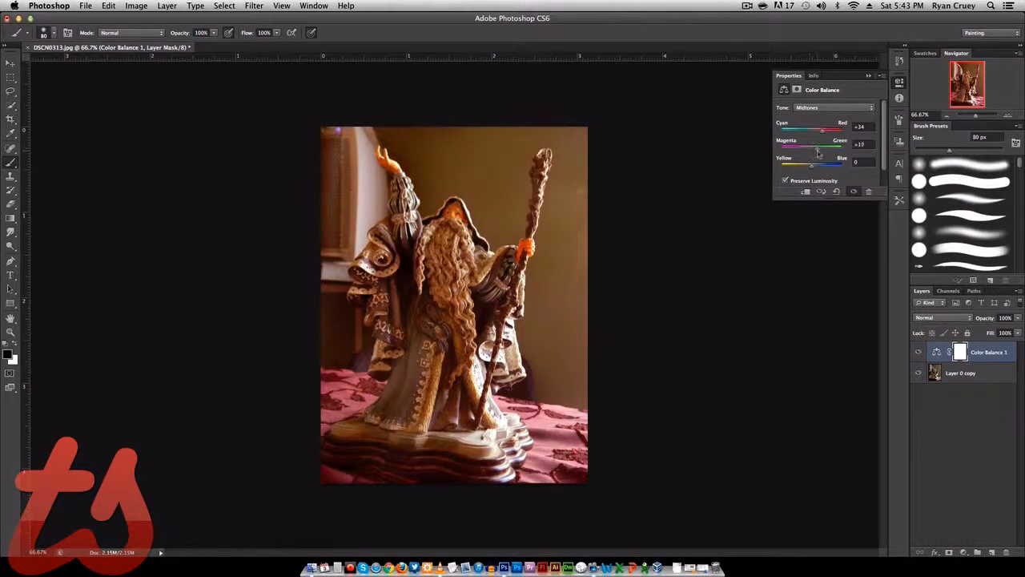
{"action": "left_click_drag", "start_coordinate": [812, 149], "coordinate": [819, 150]}
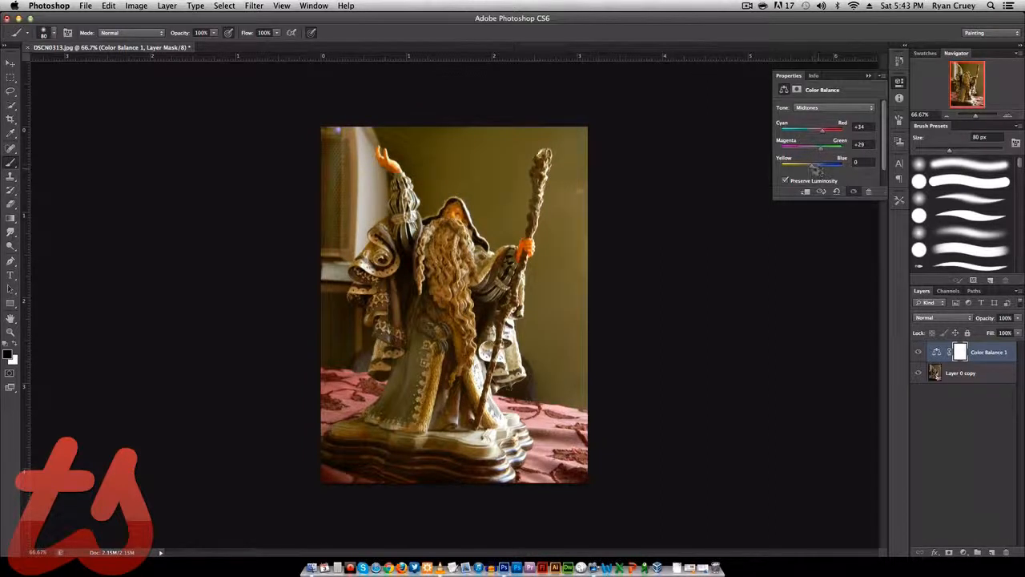
{"action": "left_click_drag", "start_coordinate": [812, 170], "coordinate": [839, 177]}
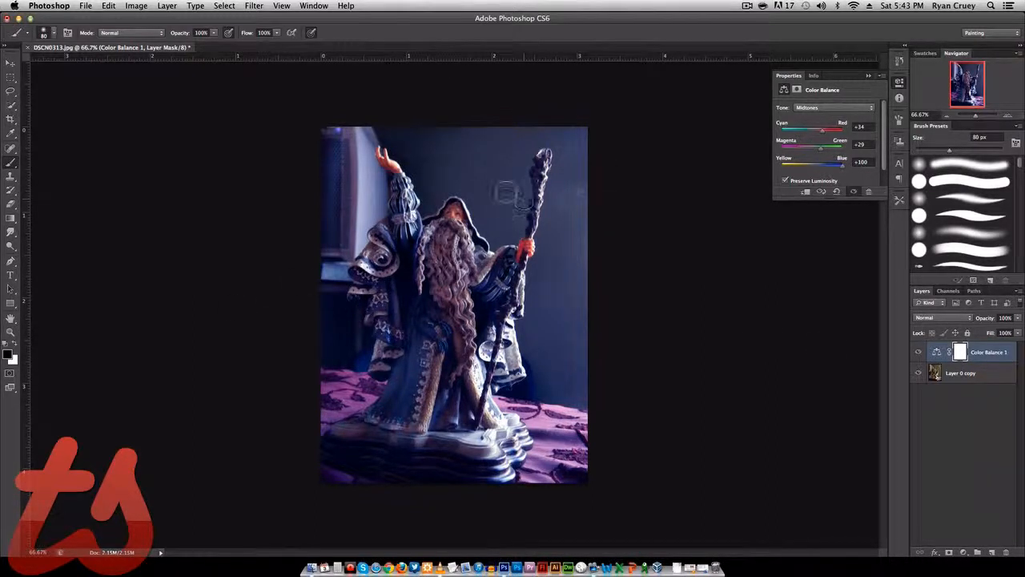
- Delete the Color Balance adjustment layer above the photo
{"action": "mouse_move", "coordinate": [504, 179]}
{"action": "left_mouse_down"}
{"action": "mouse_move", "coordinate": [477, 149]}
{"action": "mouse_move", "coordinate": [541, 122]}
{"action": "mouse_move", "coordinate": [475, 123]}
{"action": "mouse_move", "coordinate": [560, 108]}
{"action": "mouse_move", "coordinate": [515, 151]}
{"action": "mouse_move", "coordinate": [515, 168]}
{"action": "mouse_move", "coordinate": [459, 156]}
{"action": "mouse_move", "coordinate": [447, 116]}
{"action": "mouse_move", "coordinate": [529, 144]}
{"action": "mouse_move", "coordinate": [499, 184]}
{"action": "mouse_move", "coordinate": [520, 149]}
{"action": "mouse_move", "coordinate": [566, 120]}
{"action": "mouse_move", "coordinate": [451, 174]}
{"action": "left_mouse_up"}
{"action": "key", "text": "x"}
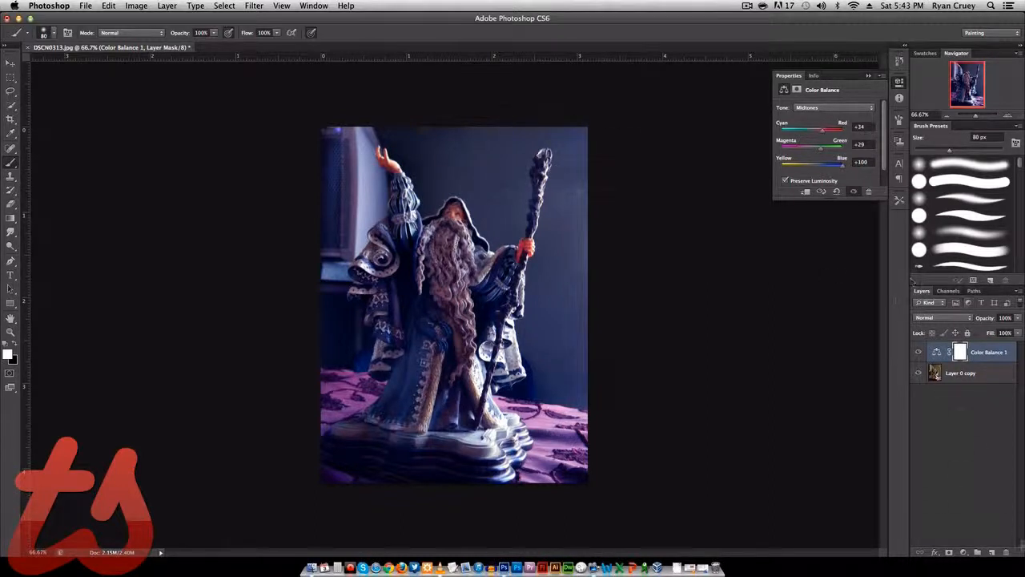
{"action": "left_click", "coordinate": [1004, 353]}
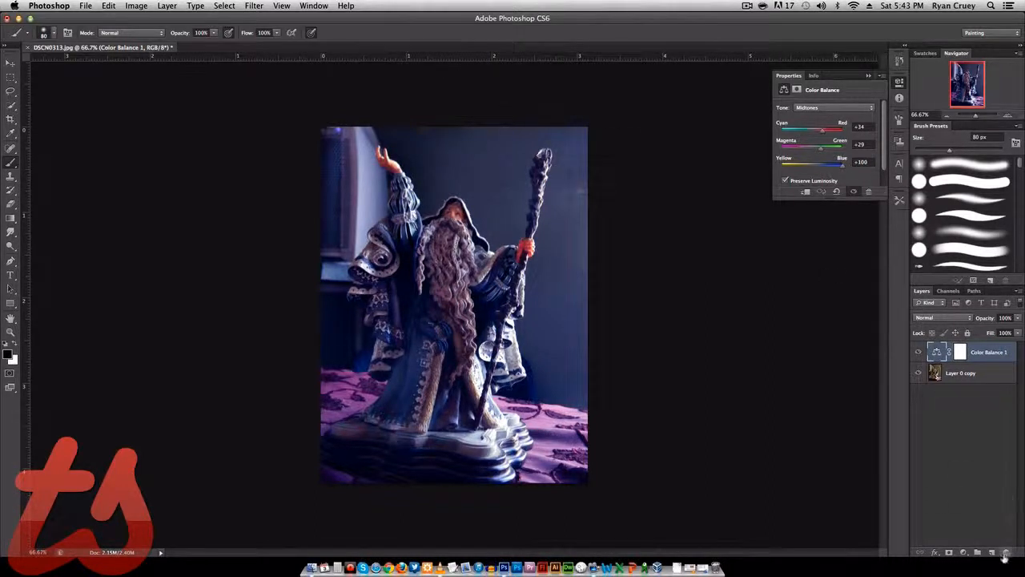
{"action": "left_click", "coordinate": [1006, 553]}
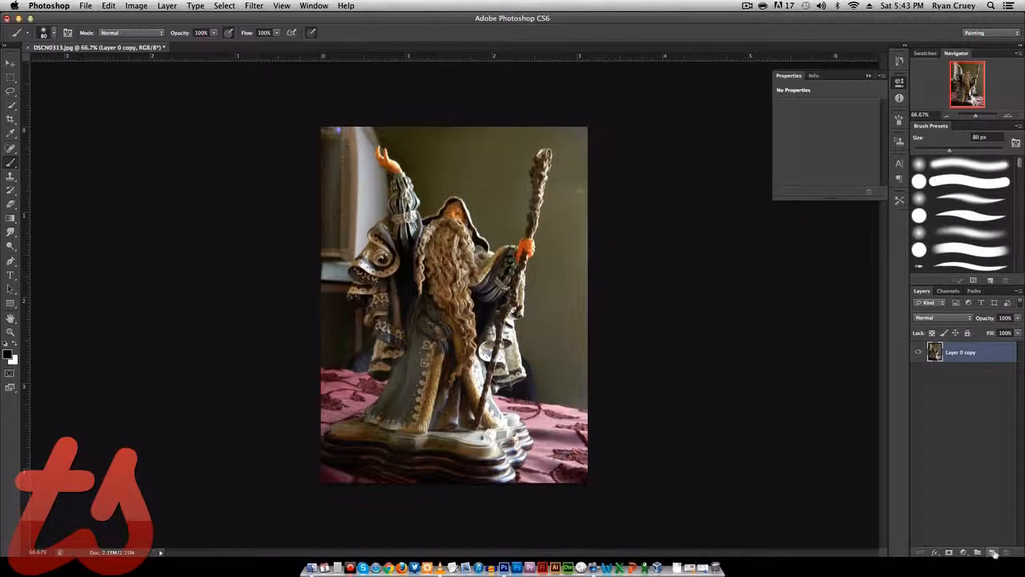
- Duplicate the photo layer, hide the duplicate, and select the original Layer 0 copy
{"action": "left_click_drag", "start_coordinate": [995, 552], "coordinate": [994, 551]}
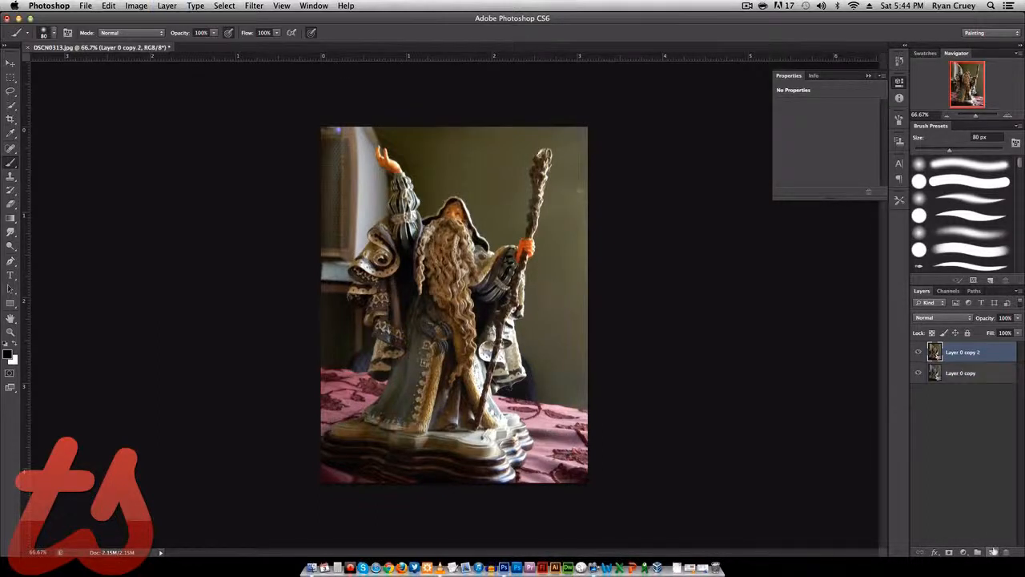
{"action": "left_click", "coordinate": [972, 372]}
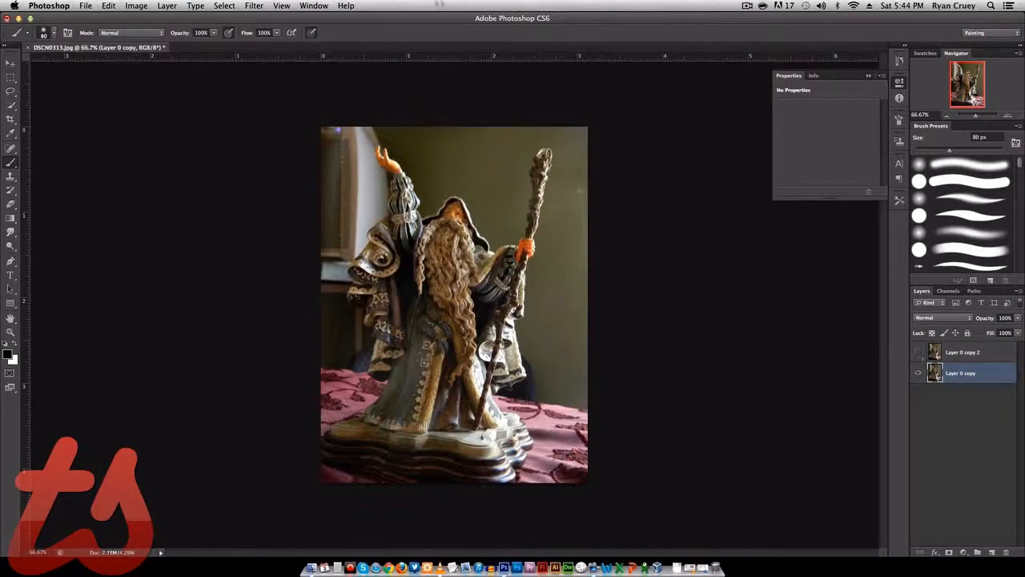
- Start a Lens Flare filter on Layer 0 copy and raise its brightness to 165%
{"action": "left_click", "coordinate": [314, 6]}
{"action": "mouse_move", "coordinate": [253, 6]}
{"action": "mouse_move", "coordinate": [297, 192]}
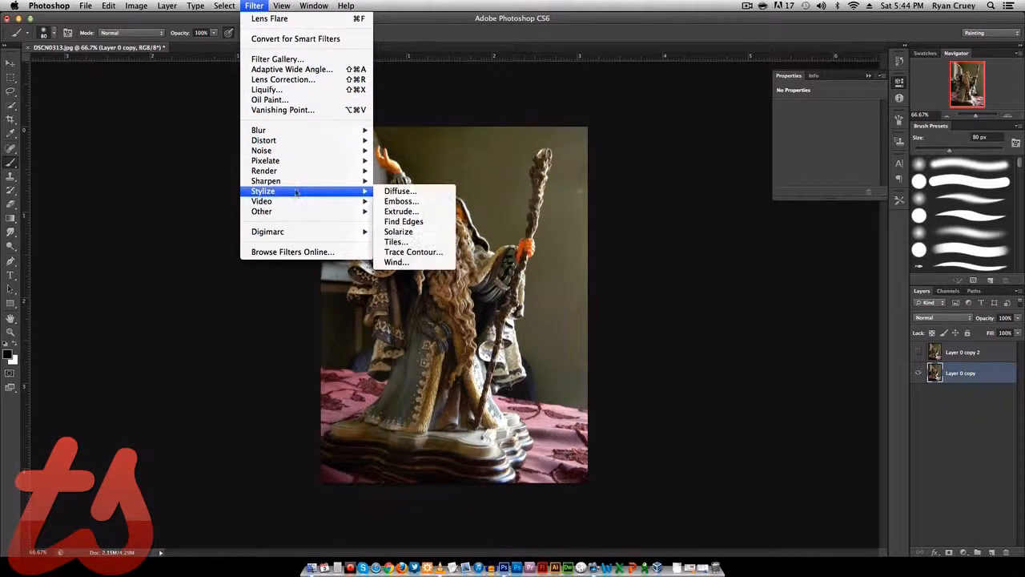
{"action": "mouse_move", "coordinate": [301, 172]}
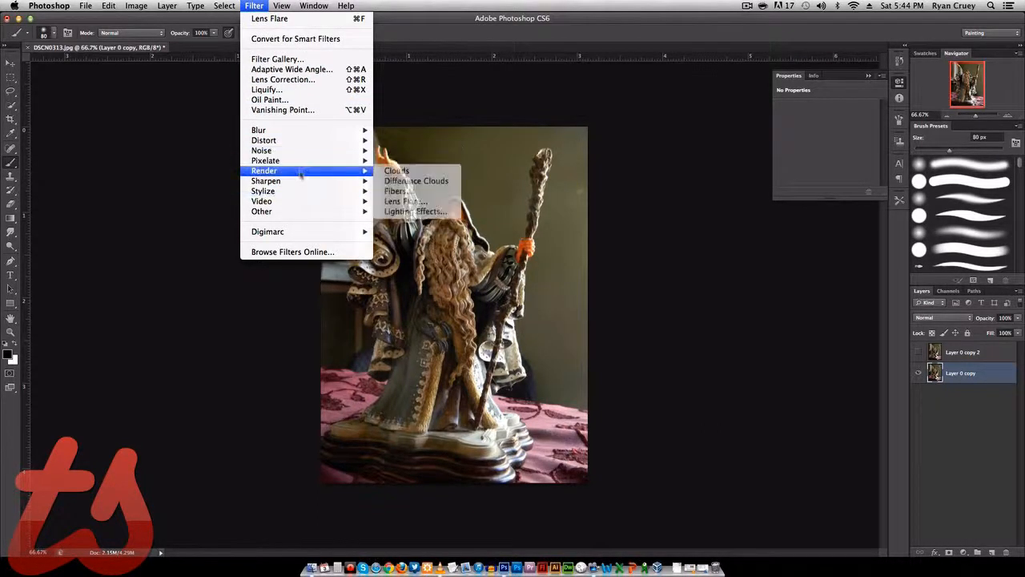
{"action": "left_click", "coordinate": [419, 202]}
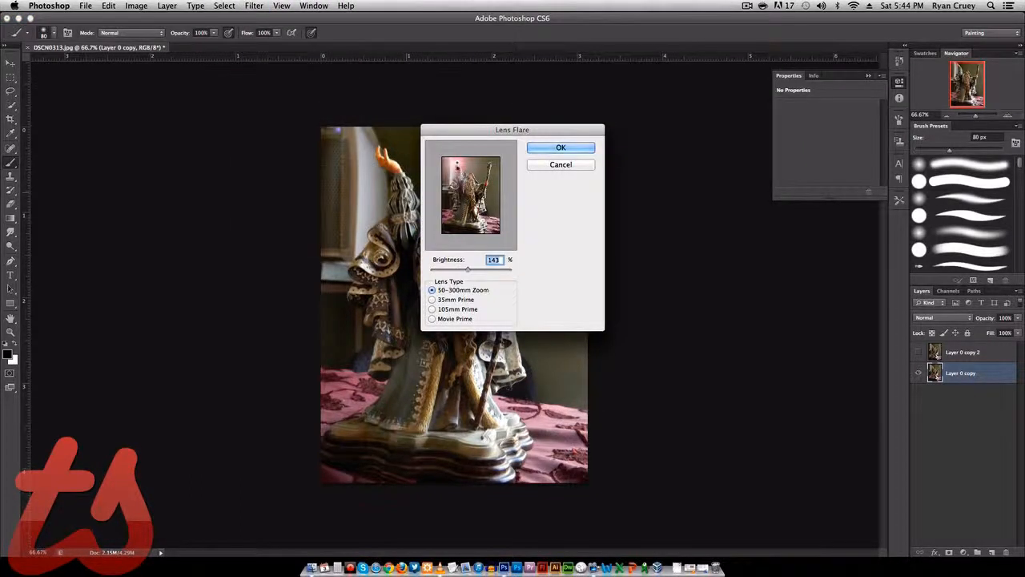
{"action": "left_click_drag", "start_coordinate": [468, 271], "coordinate": [473, 274]}
- Compare the 35mm, 105mm and Movie Prime lens types, and apply the 105mm Prime flare at about 145% brightness
{"action": "left_click", "coordinate": [448, 299]}
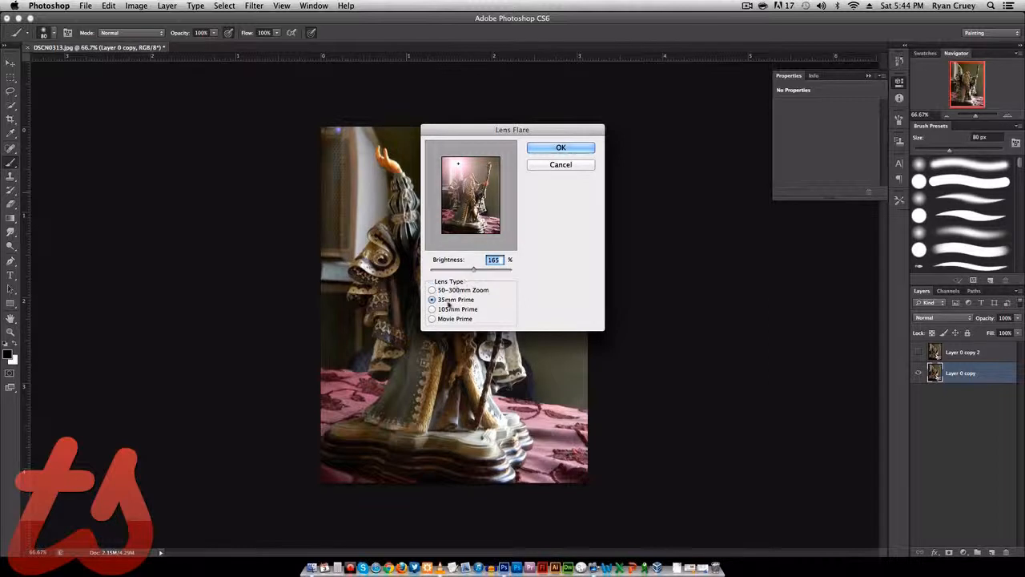
{"action": "left_click", "coordinate": [451, 310]}
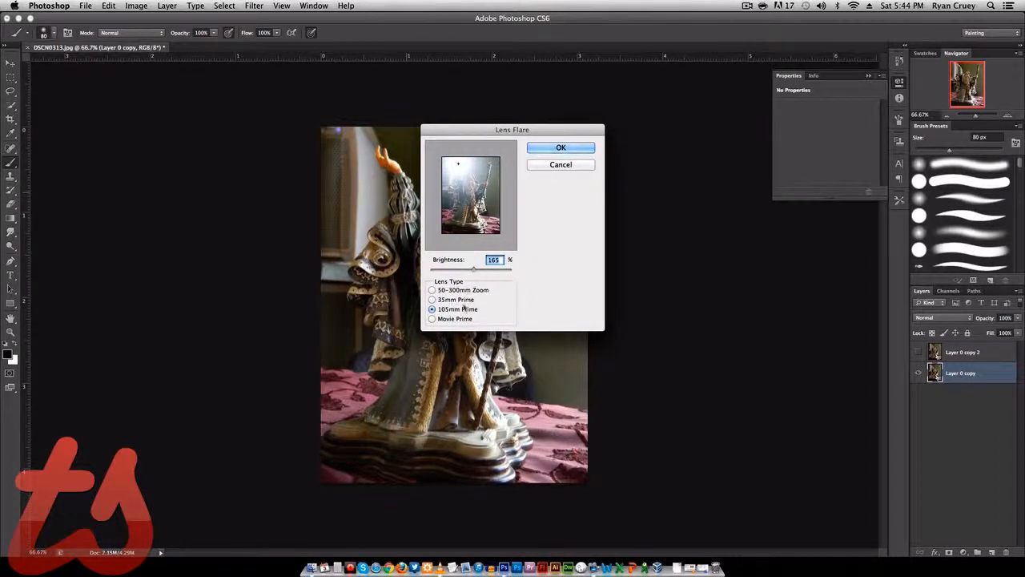
{"action": "left_click", "coordinate": [462, 320]}
{"action": "left_click", "coordinate": [453, 300]}
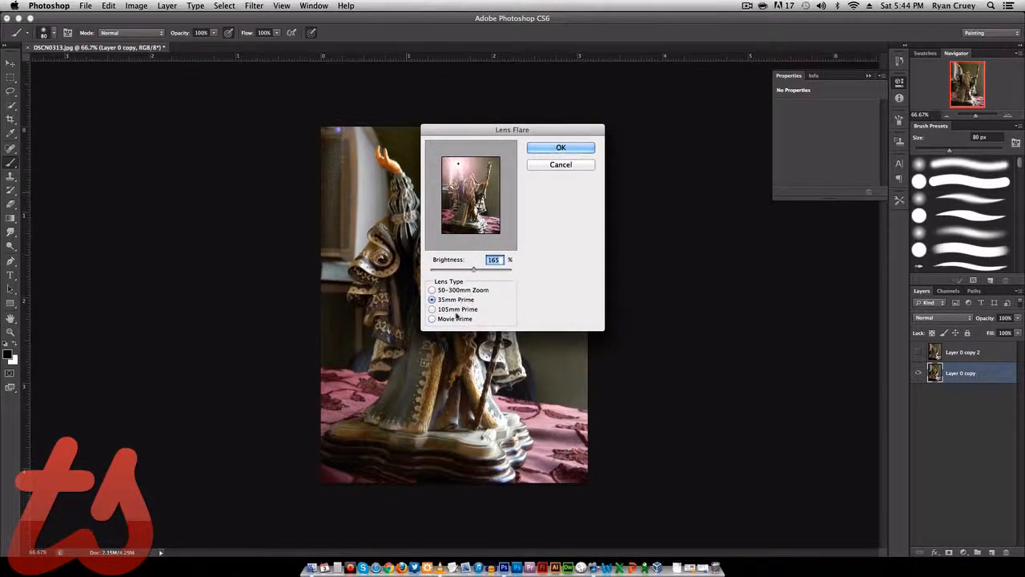
{"action": "left_click", "coordinate": [459, 310]}
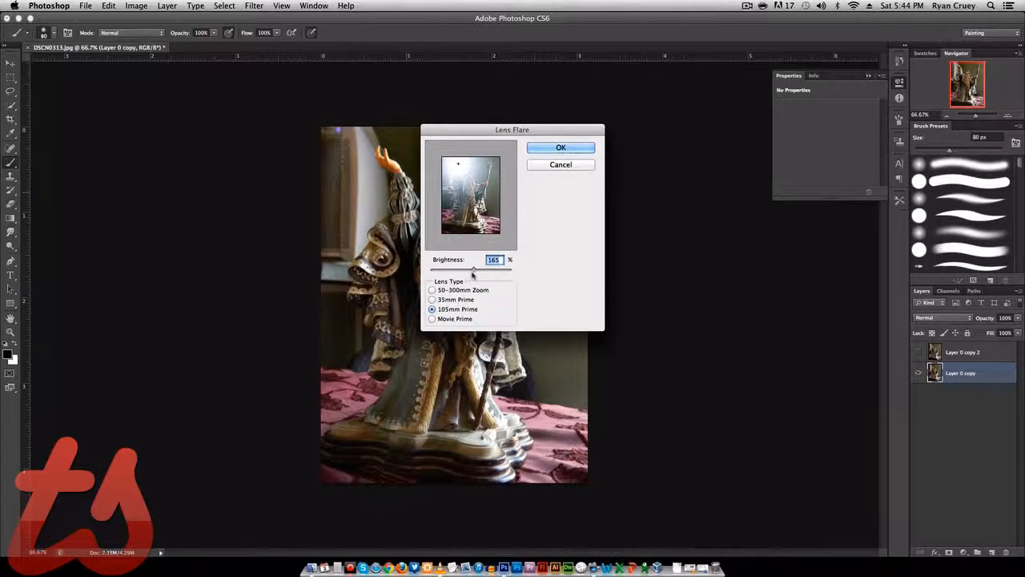
{"action": "left_click_drag", "start_coordinate": [469, 271], "coordinate": [466, 270]}
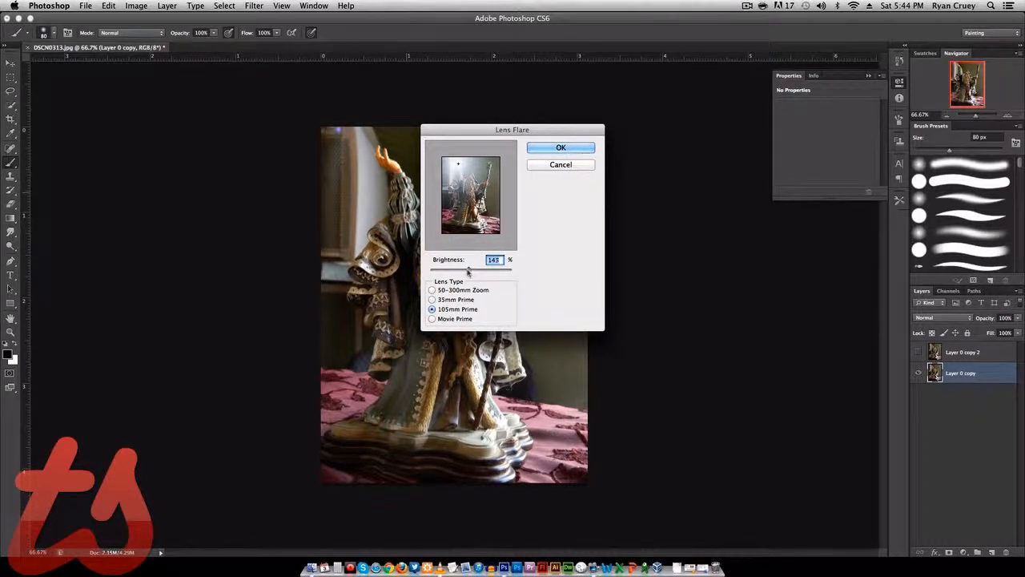
{"action": "left_click", "coordinate": [567, 147]}
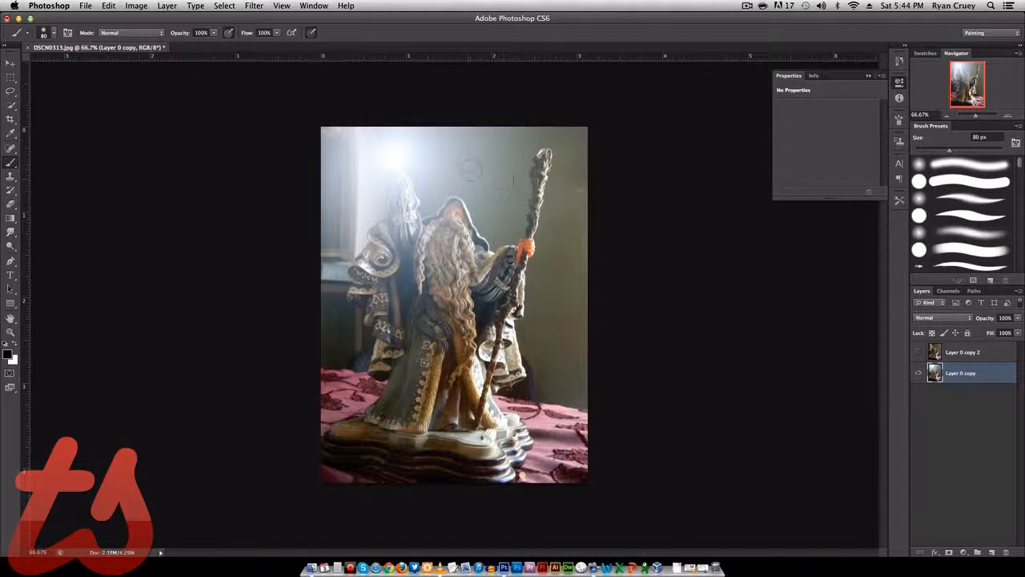
- Paint scattered soft black brush dabs over the wizard figure and background directly on Layer 0 copy
{"action": "left_click", "coordinate": [475, 179]}
{"action": "left_click", "coordinate": [507, 198]}
{"action": "left_click", "coordinate": [450, 239]}
{"action": "left_click", "coordinate": [440, 176]}
{"action": "left_click", "coordinate": [471, 200]}
{"action": "left_click", "coordinate": [494, 233]}
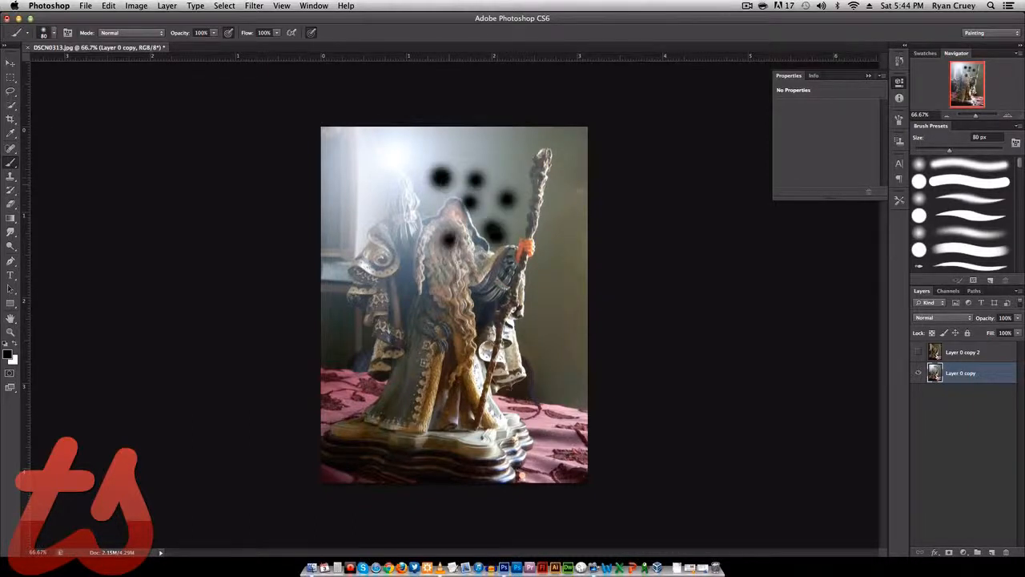
{"action": "left_click", "coordinate": [457, 278]}
{"action": "left_click", "coordinate": [411, 279]}
{"action": "left_click", "coordinate": [405, 205]}
{"action": "left_click", "coordinate": [392, 232]}
{"action": "left_click", "coordinate": [445, 234]}
{"action": "left_click", "coordinate": [496, 304]}
{"action": "left_click", "coordinate": [546, 329]}
{"action": "mouse_move", "coordinate": [336, 352]}
{"action": "left_mouse_down"}
{"action": "mouse_move", "coordinate": [361, 362]}
{"action": "mouse_move", "coordinate": [411, 335]}
{"action": "mouse_move", "coordinate": [437, 353]}
{"action": "mouse_move", "coordinate": [418, 378]}
{"action": "left_mouse_up"}
{"action": "left_click", "coordinate": [407, 352]}
{"action": "left_click", "coordinate": [411, 334]}
{"action": "left_click", "coordinate": [436, 352]}
{"action": "left_click", "coordinate": [453, 390]}
{"action": "left_click", "coordinate": [502, 395]}
{"action": "left_click", "coordinate": [544, 397]}
{"action": "left_click", "coordinate": [588, 371]}
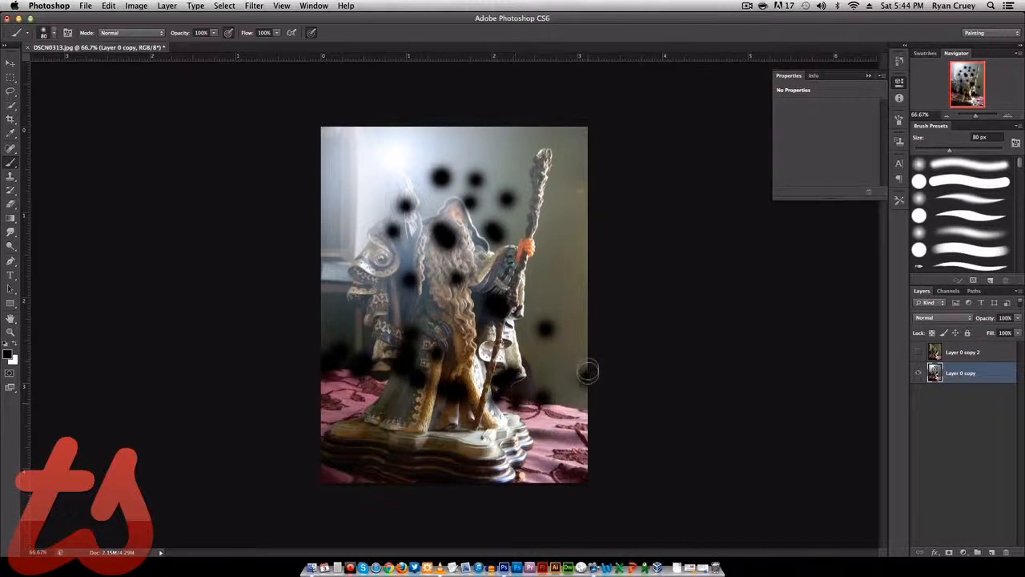
{"action": "mouse_move", "coordinate": [588, 370]}
{"action": "left_mouse_down"}
{"action": "mouse_move", "coordinate": [580, 324]}
{"action": "mouse_move", "coordinate": [551, 286]}
{"action": "left_mouse_up"}
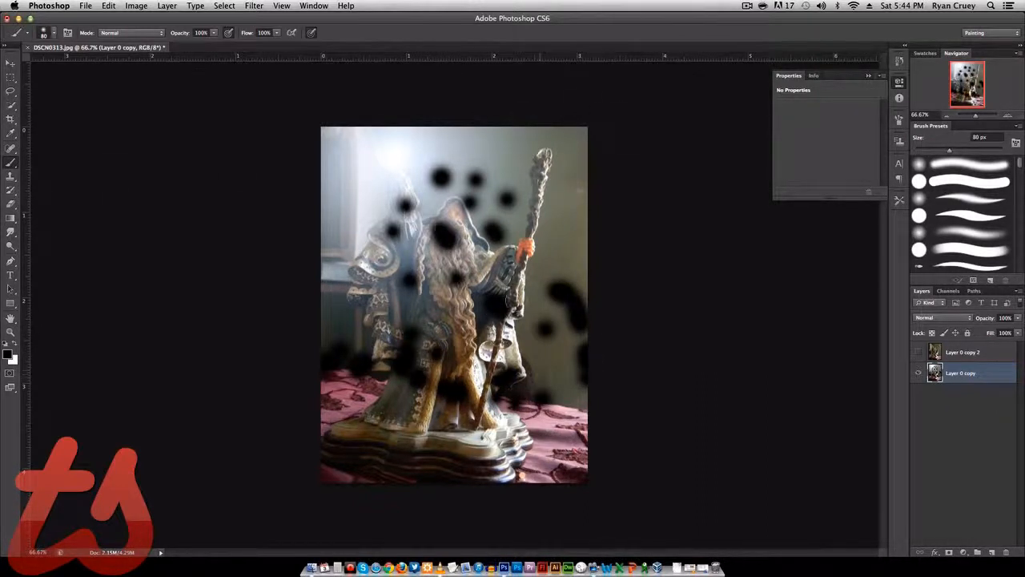
{"action": "left_click", "coordinate": [348, 301]}
{"action": "left_click", "coordinate": [432, 319]}
{"action": "left_click", "coordinate": [487, 326]}
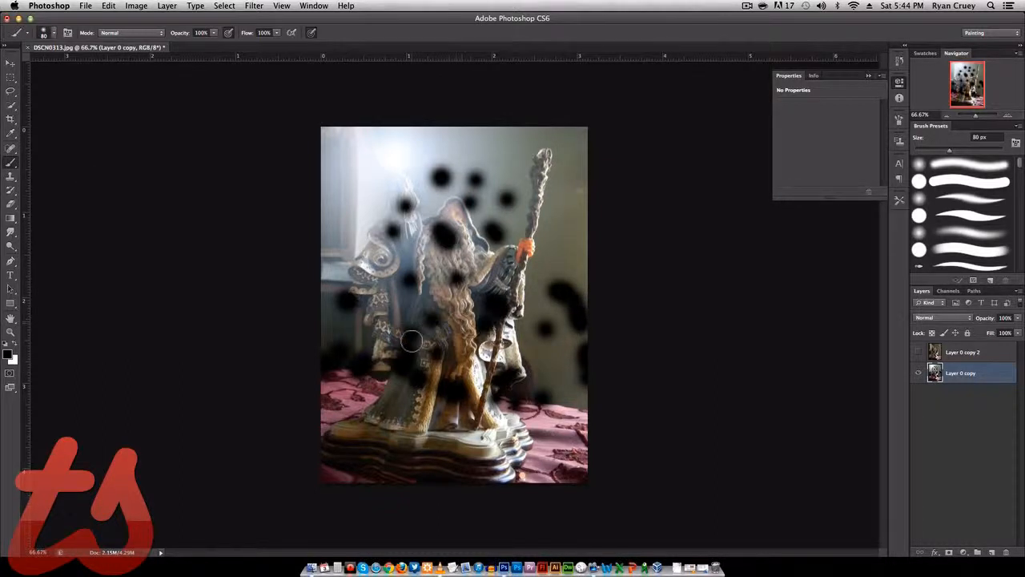
- Step backward through the history to undo the most recent black brush dabs
{"action": "key", "text": "super+z"}
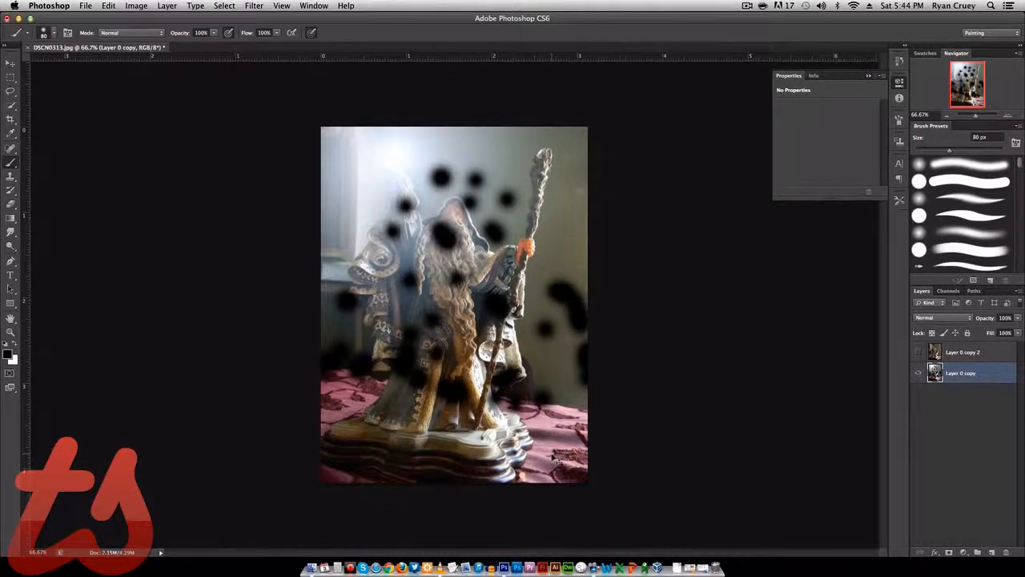
{"action": "key", "text": "alt+super+z"}
{"action": "key", "text": "alt+super+z"}
{"action": "key", "text": "alt+super+z"}
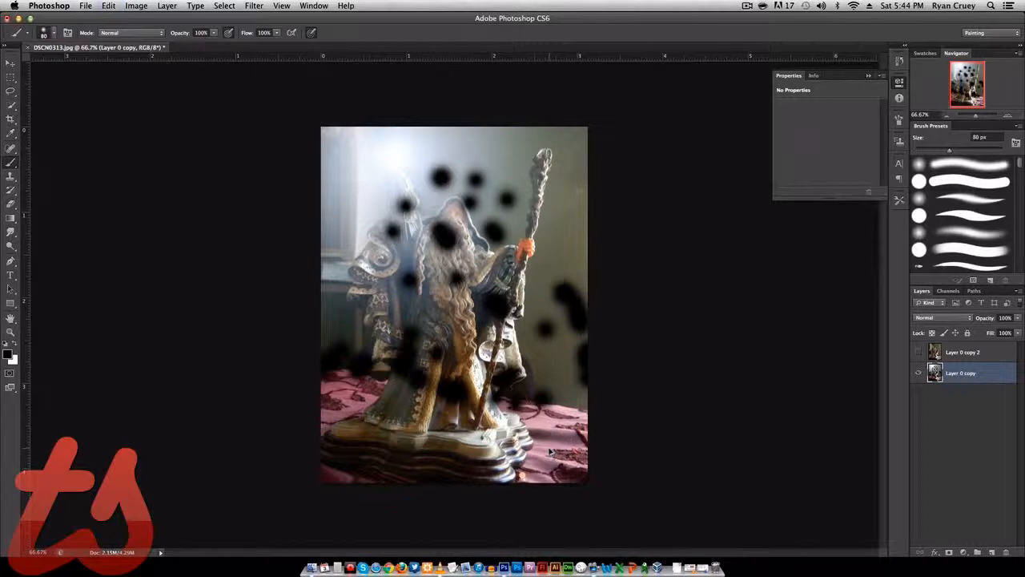
{"action": "key", "text": "alt+super+z"}
{"action": "key", "text": "alt+super+z"}
{"action": "key", "text": "alt+super+z"}
{"action": "key", "text": "alt+super+z"}
{"action": "key", "text": "alt+super+z"}
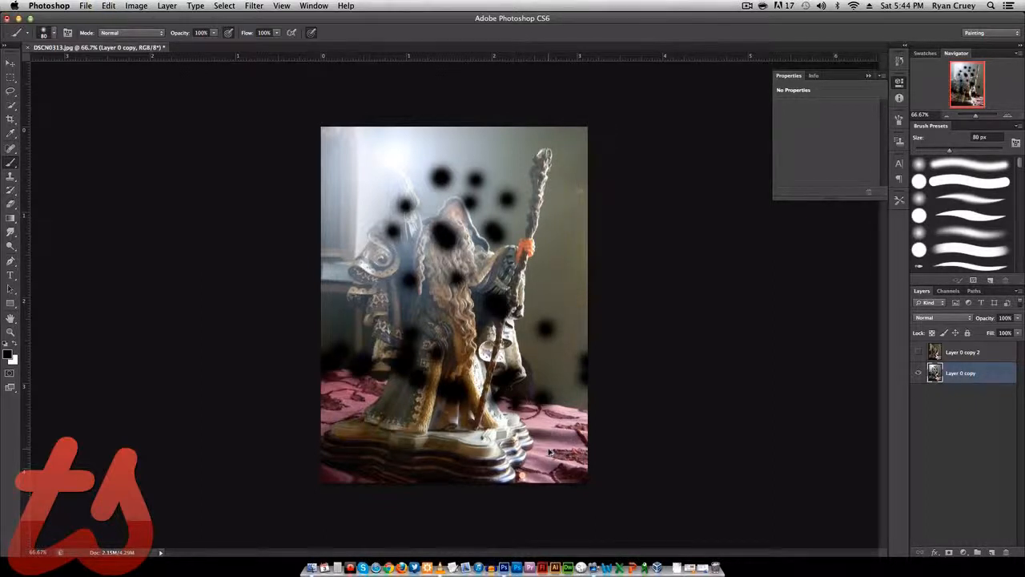
{"action": "key", "text": "alt+super+z"}
{"action": "key", "text": "alt+super+z"}
{"action": "key", "text": "alt+super+z"}
{"action": "key", "text": "alt+super+z"}
{"action": "key", "text": "alt+super+z"}
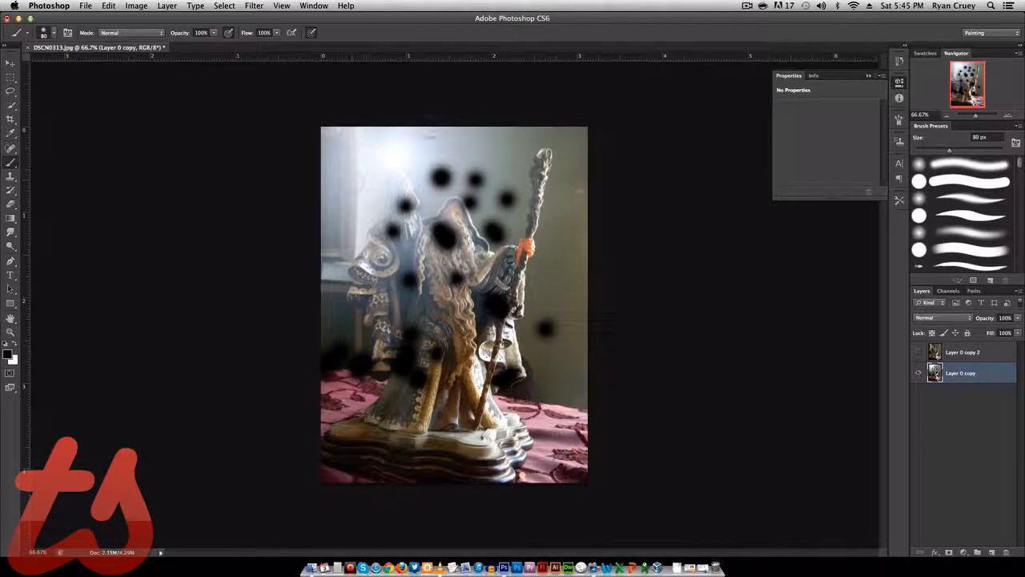
- Delete the painted Layer 0 copy and make Layer 0 copy 2 visible
{"action": "left_click", "coordinate": [1006, 552]}
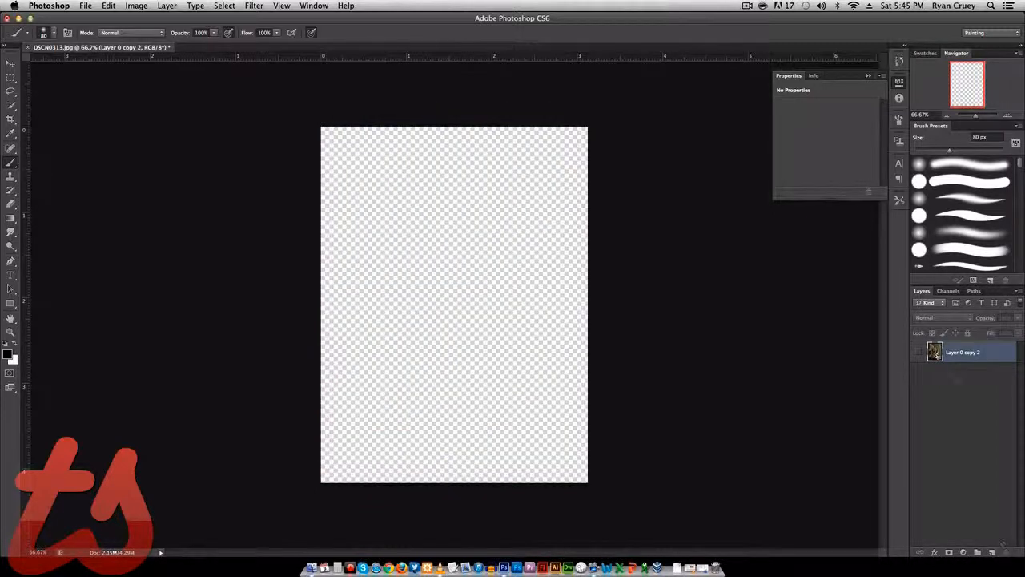
{"action": "left_click", "coordinate": [919, 354]}
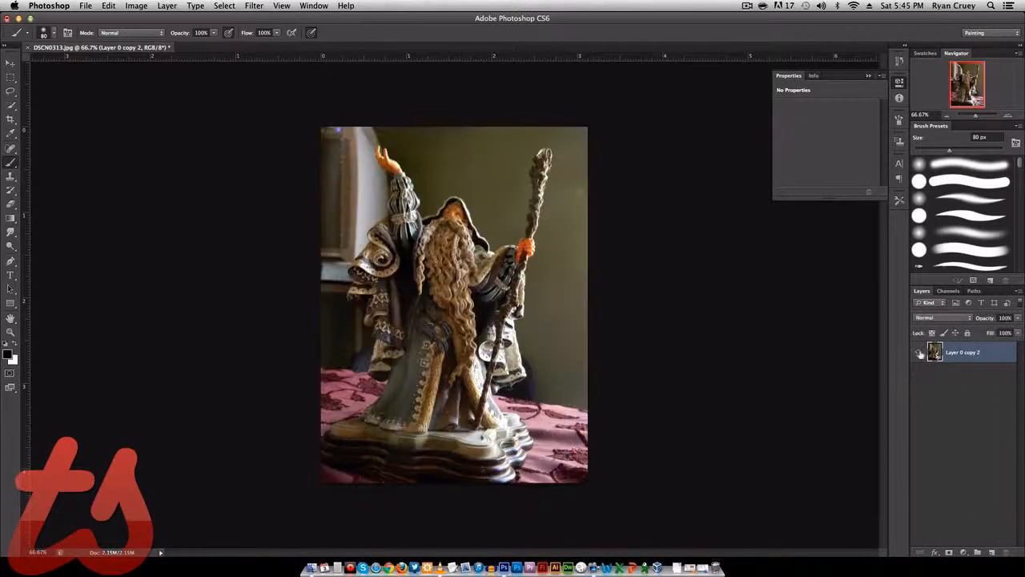
- Add a new empty layer above the photo and make white the foreground color
{"action": "left_click", "coordinate": [992, 553]}
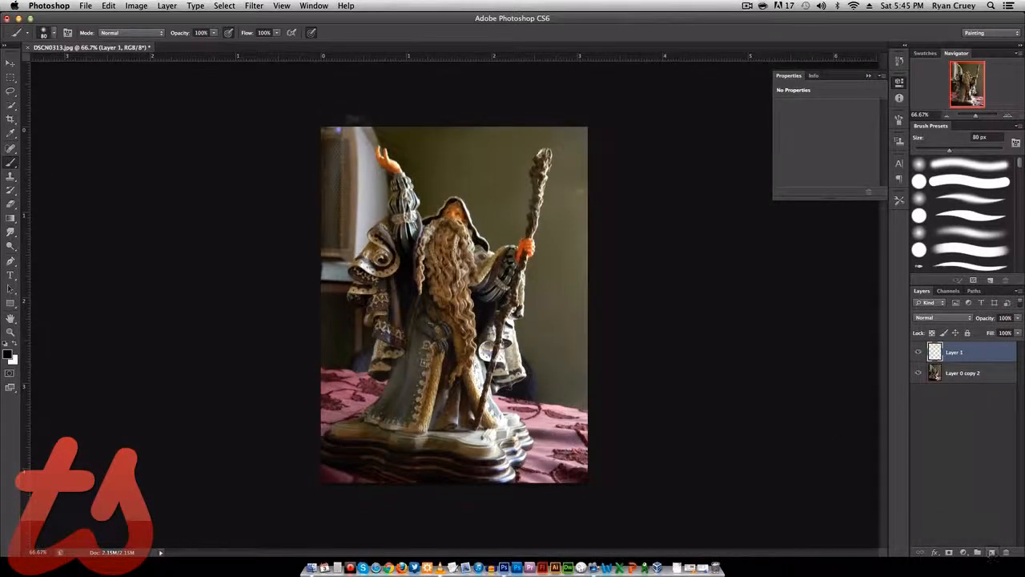
{"action": "key", "text": "x"}
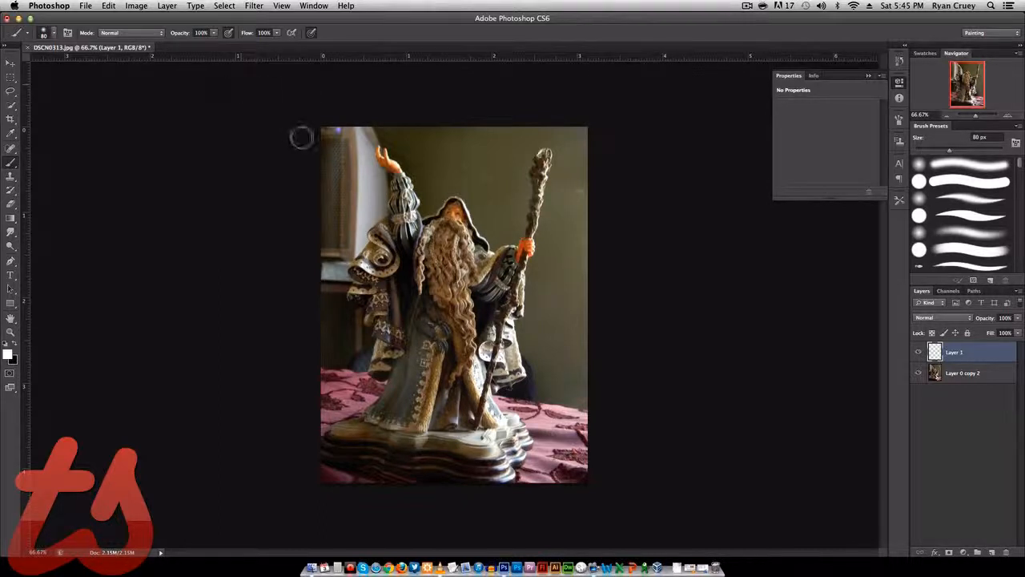
- Enlarge the brush to 800 px, try a soft white glow over the raised hand, and undo it
{"action": "key", "text": "bracketright"}
{"action": "key", "text": "bracketright"}
{"action": "key", "text": "bracketright"}
{"action": "key", "text": "bracketright"}
{"action": "key", "text": "bracketright"}
{"action": "key", "text": "bracketright"}
{"action": "key", "text": "bracketright"}
{"action": "key", "text": "bracketright"}
{"action": "key", "text": "bracketright"}
{"action": "key", "text": "bracketright"}
{"action": "key", "text": "bracketright"}
{"action": "key", "text": "bracketright"}
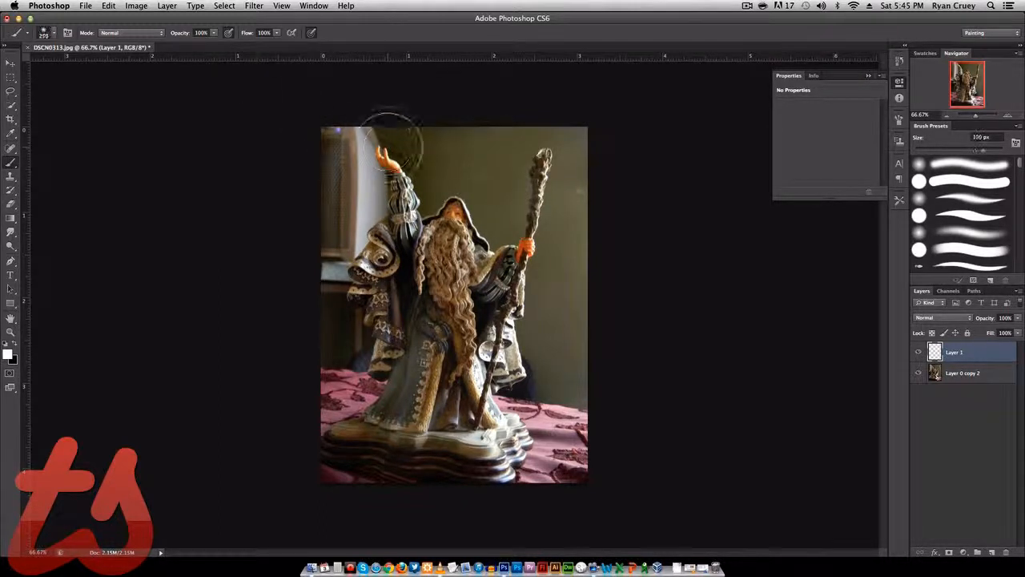
{"action": "left_click", "coordinate": [389, 160]}
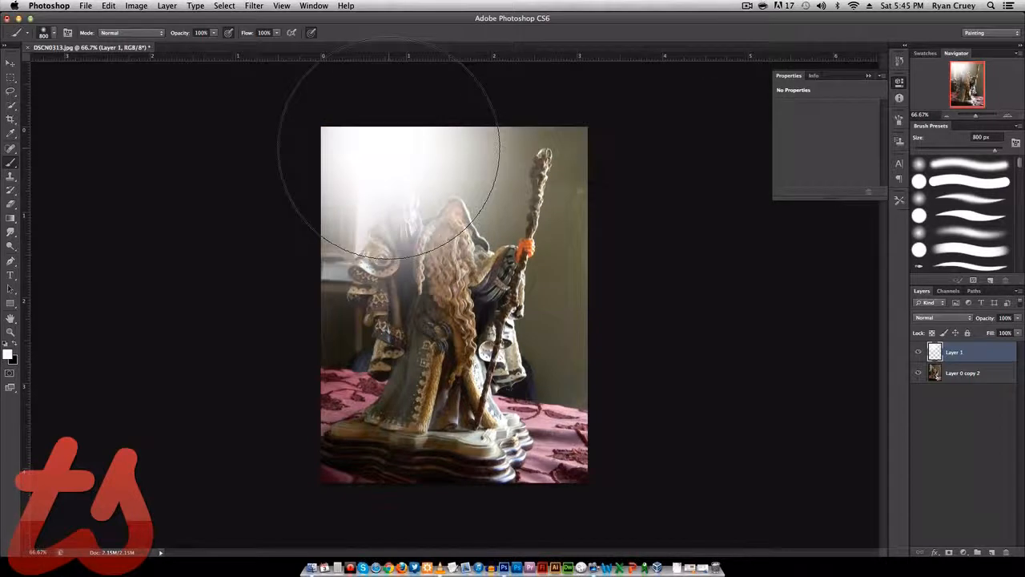
{"action": "key", "text": "super+z"}
{"action": "key", "text": "bracketright"}
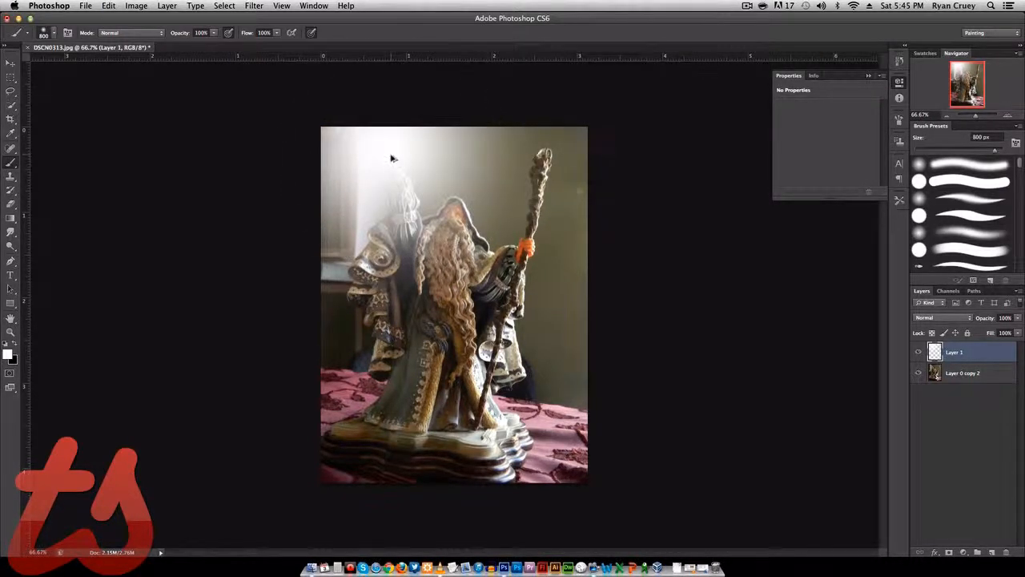
{"action": "key", "text": "super+z"}
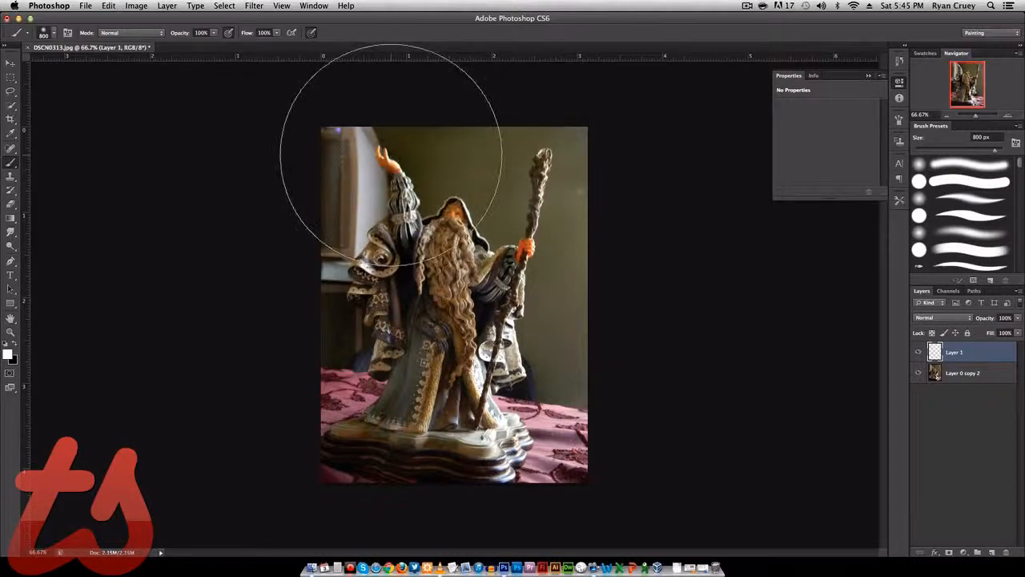
- Shrink the brush to 60 px and paint a small white dab of light on the raised hand
{"action": "key", "text": "bracketleft"}
{"action": "key", "text": "bracketleft"}
{"action": "key", "text": "bracketleft"}
{"action": "key", "text": "bracketleft"}
{"action": "key", "text": "bracketleft"}
{"action": "key", "text": "bracketleft"}
{"action": "key", "text": "bracketleft"}
{"action": "key", "text": "bracketleft"}
{"action": "key", "text": "bracketleft"}
{"action": "key", "text": "bracketleft"}
{"action": "key", "text": "bracketleft"}
{"action": "key", "text": "bracketleft"}
{"action": "key", "text": "bracketleft"}
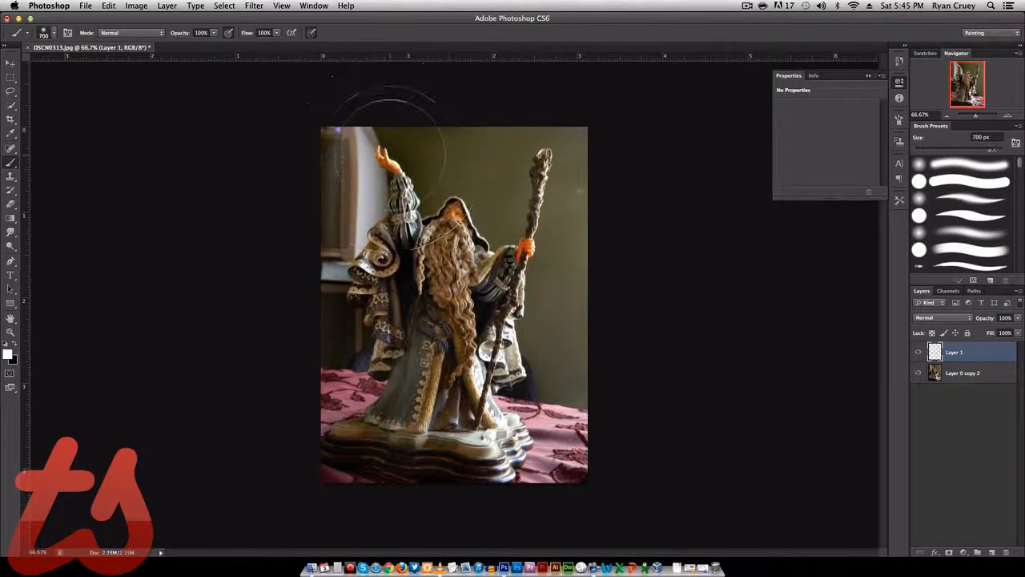
{"action": "left_click", "coordinate": [390, 153]}
{"action": "key", "text": "bracketleft"}
{"action": "key", "text": "bracketleft"}
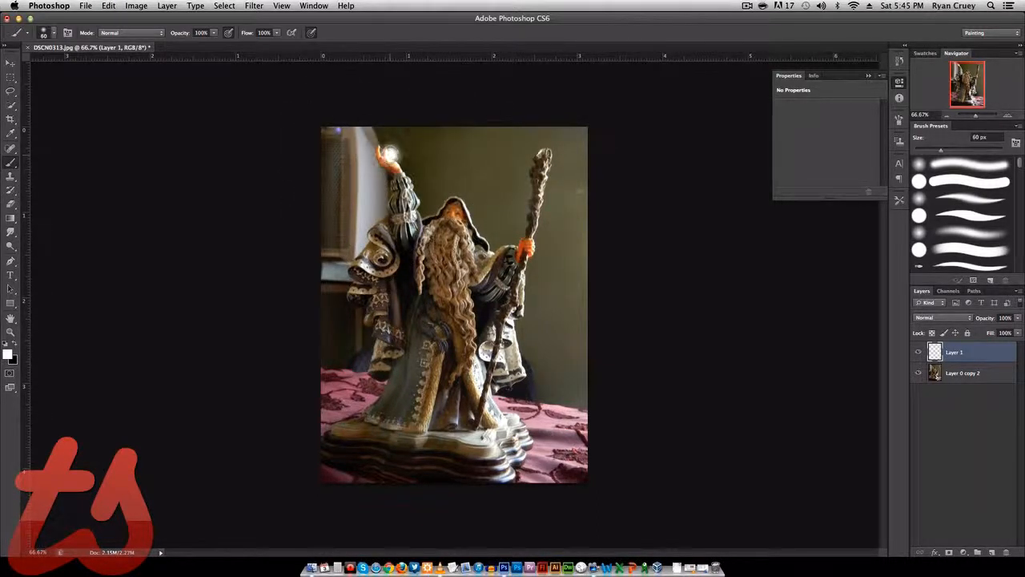
- Enlarge the brush to about 125 px and strengthen the bright white core over the raised hand
{"action": "key", "text": "bracketright"}
{"action": "key", "text": "bracketright"}
{"action": "key", "text": "bracketright"}
{"action": "key", "text": "bracketright"}
{"action": "key", "text": "bracketright"}
{"action": "key", "text": "bracketright"}
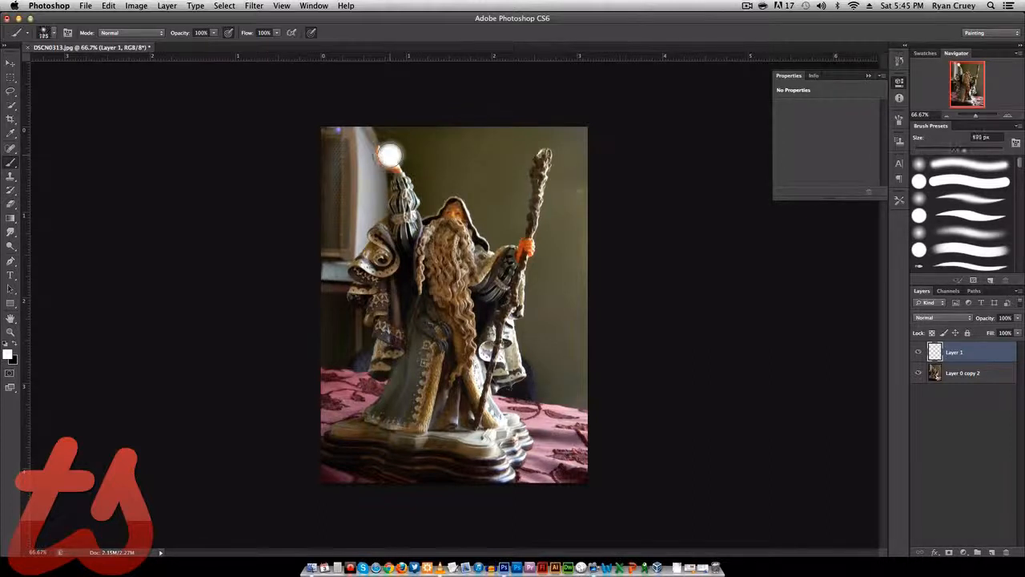
{"action": "left_click", "coordinate": [390, 154]}
- Set the brush opacity to 50% and build a soft halo around the hand with progressively larger white dabs up to 800 px
{"action": "key", "text": "5"}
{"action": "key", "text": "bracketright"}
{"action": "key", "text": "bracketright"}
{"action": "key", "text": "bracketright"}
{"action": "key", "text": "bracketright"}
{"action": "key", "text": "bracketright"}
{"action": "key", "text": "bracketright"}
{"action": "left_click", "coordinate": [391, 154]}
{"action": "key", "text": "bracketright"}
{"action": "key", "text": "bracketright"}
{"action": "key", "text": "bracketright"}
{"action": "left_click", "coordinate": [390, 155]}
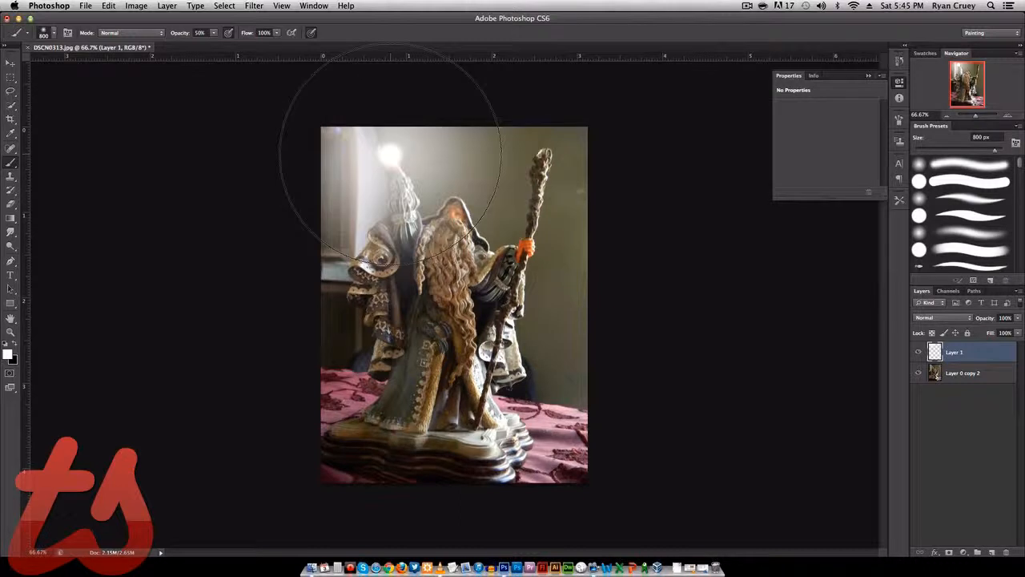
{"action": "left_click", "coordinate": [390, 155]}
{"action": "left_click", "coordinate": [390, 155]}
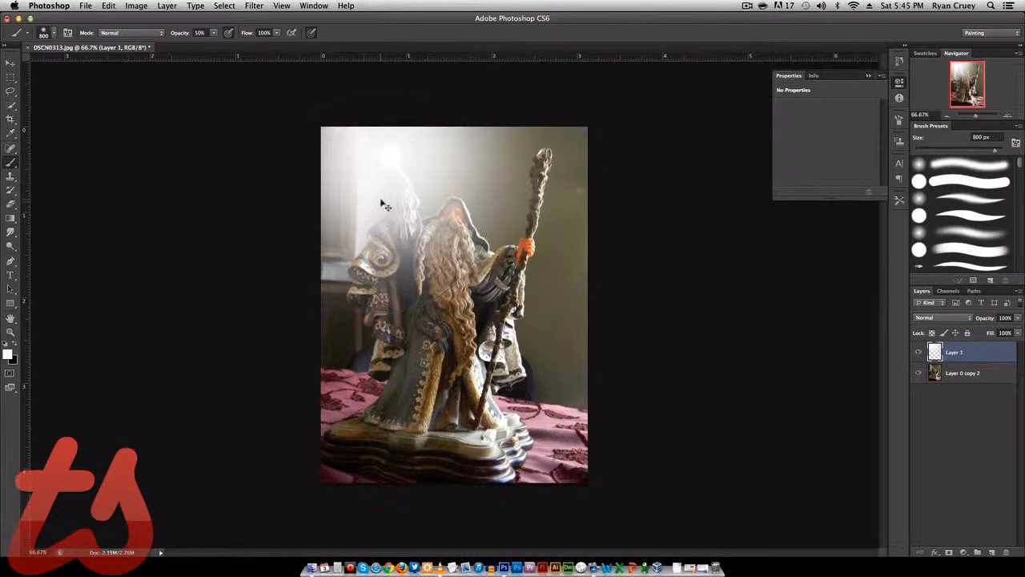
- Undo the last glow dab, and hide and reshow Layer 1 to compare the photo with and without the light
{"action": "key", "text": "super+z"}
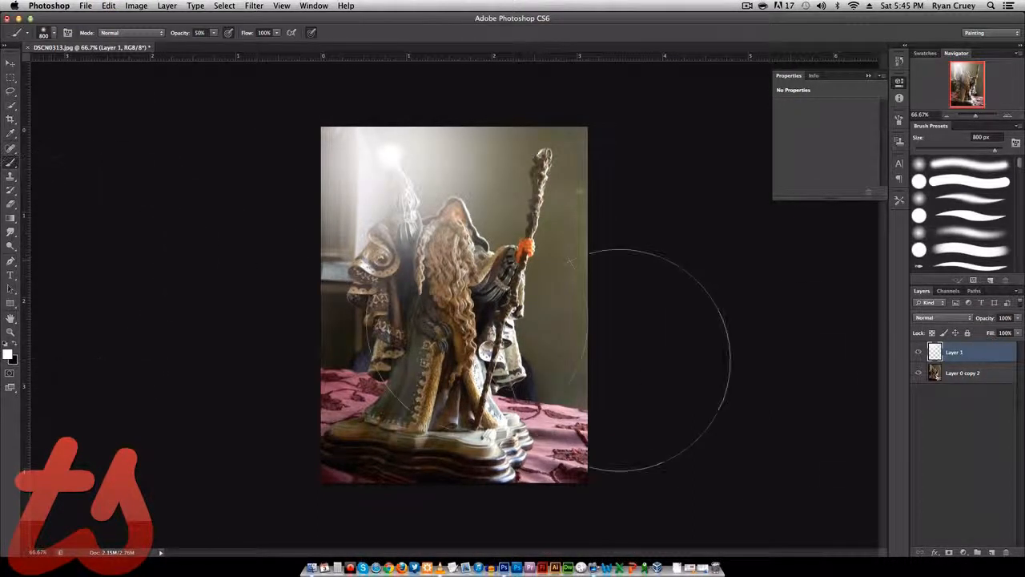
{"action": "left_click", "coordinate": [920, 353]}
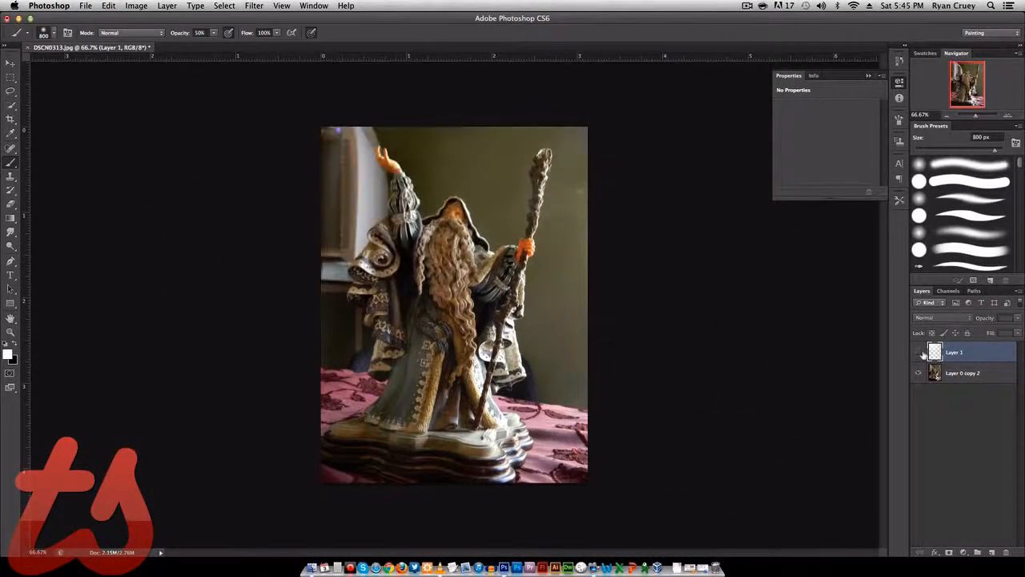
{"action": "left_click", "coordinate": [920, 353]}
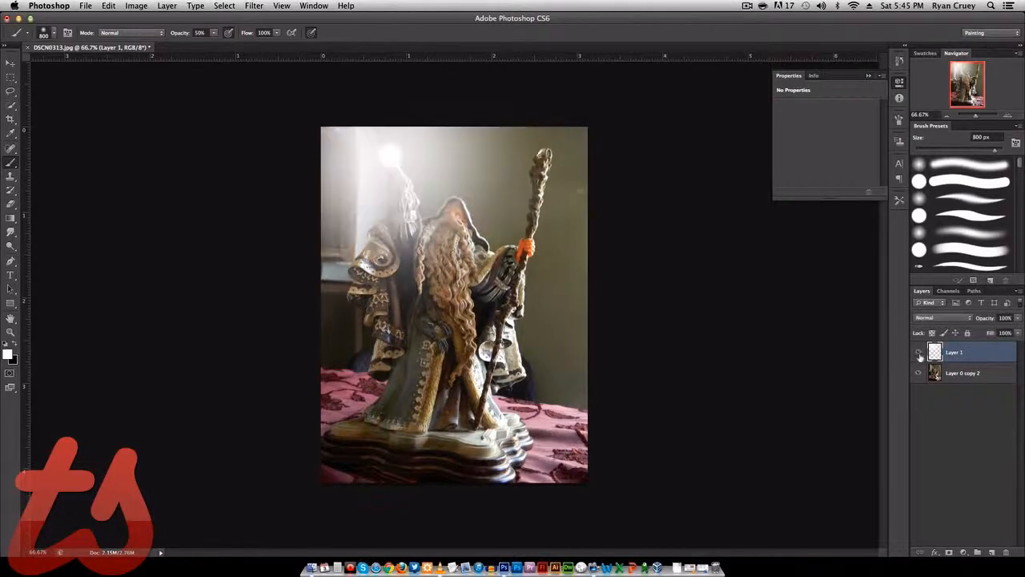
- Add a red Solid Color fill layer above Layer 1 and set its blend mode to Multiply
{"action": "left_click", "coordinate": [963, 552]}
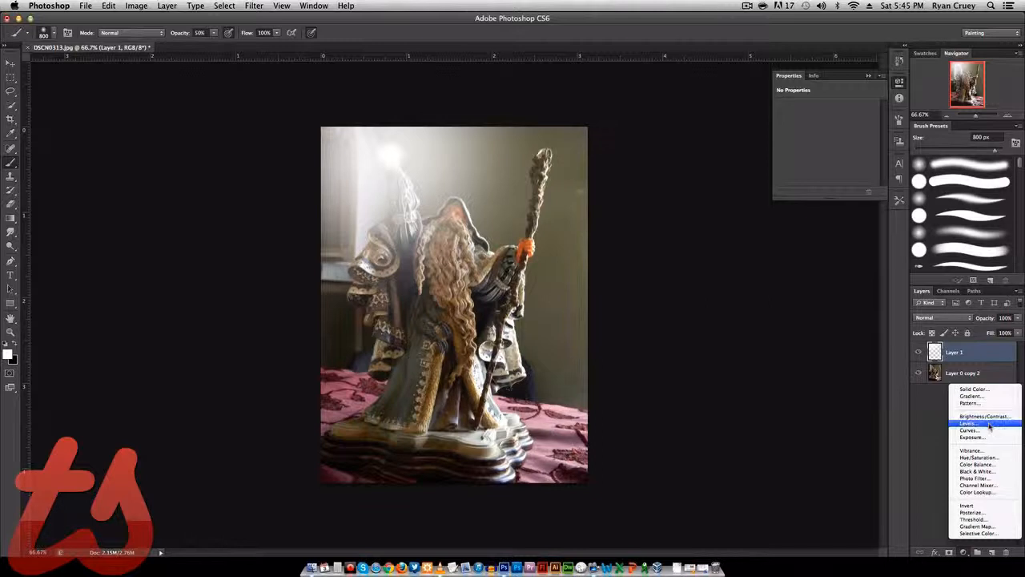
{"action": "left_click", "coordinate": [974, 389]}
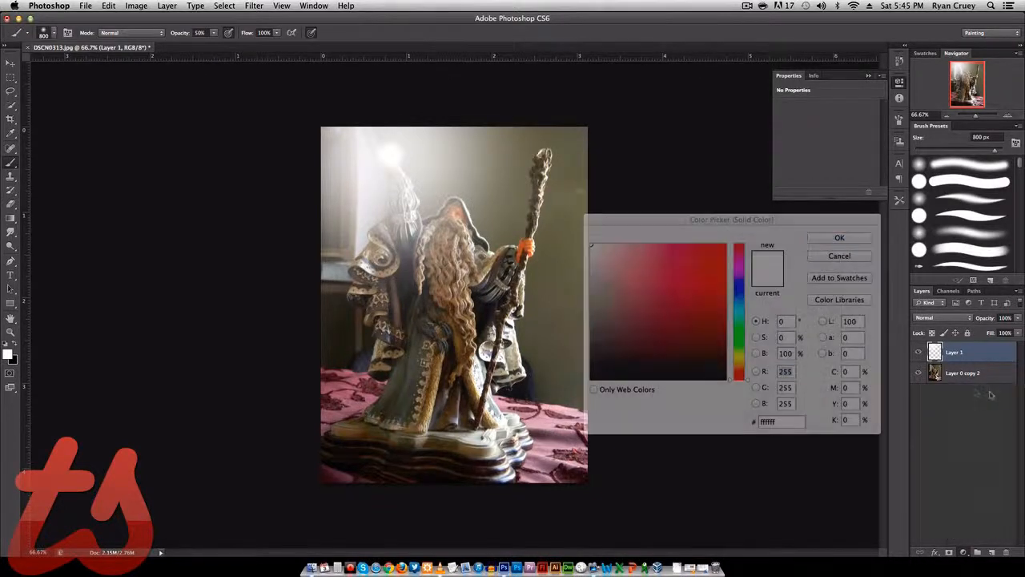
{"action": "key", "text": "Return"}
{"action": "left_click", "coordinate": [939, 317]}
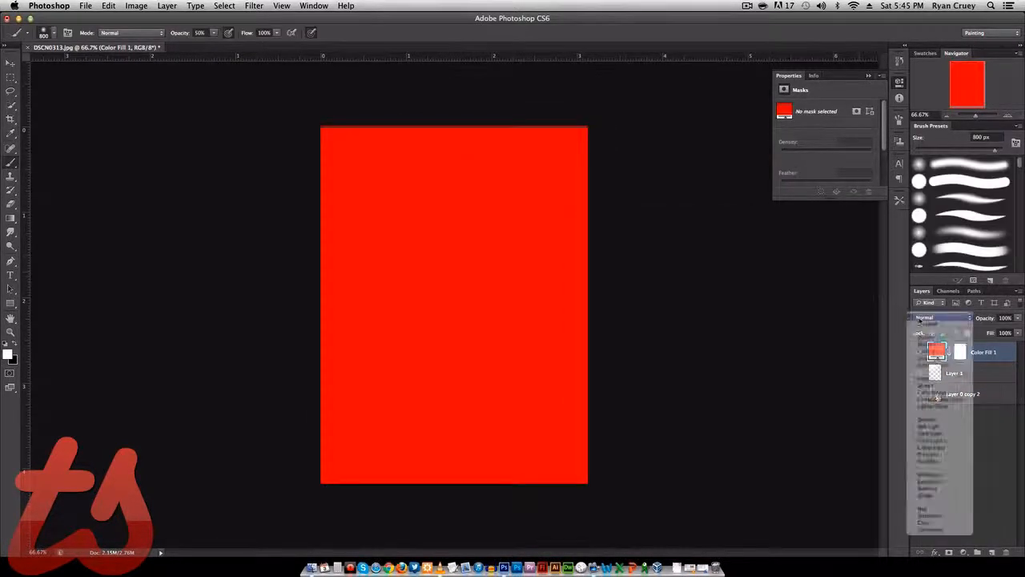
{"action": "left_click", "coordinate": [931, 344]}
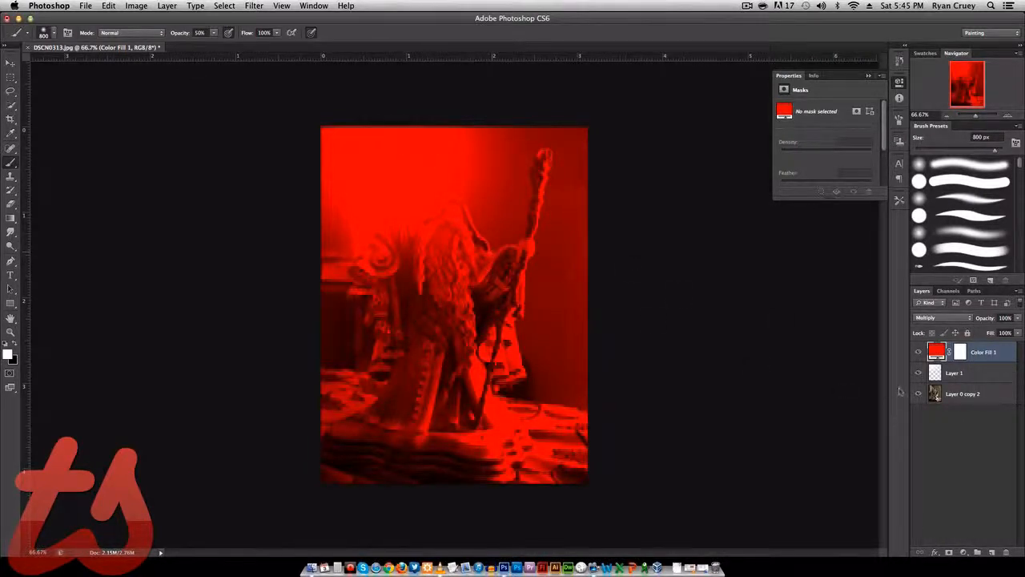
- Paint the red fill layer's mask black across the whole photo to hide the tint, and set the brush opacity to 100%
{"action": "left_click", "coordinate": [960, 352]}
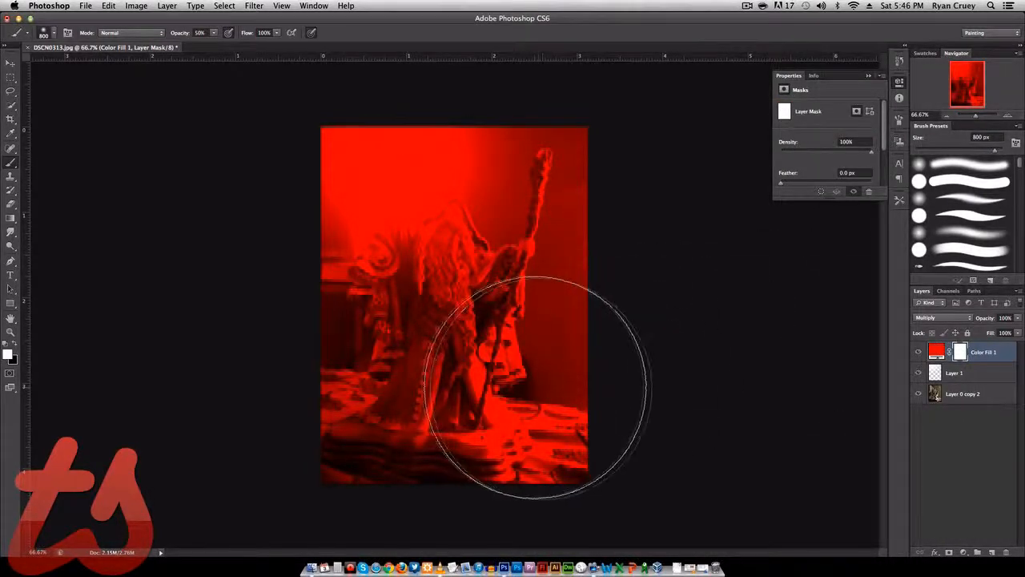
{"action": "key", "text": "x"}
{"action": "mouse_move", "coordinate": [531, 387]}
{"action": "left_mouse_down"}
{"action": "mouse_move", "coordinate": [470, 424]}
{"action": "mouse_move", "coordinate": [767, 309]}
{"action": "mouse_move", "coordinate": [595, 206]}
{"action": "mouse_move", "coordinate": [565, 174]}
{"action": "mouse_move", "coordinate": [572, 285]}
{"action": "mouse_move", "coordinate": [385, 430]}
{"action": "mouse_move", "coordinate": [360, 328]}
{"action": "mouse_move", "coordinate": [563, 157]}
{"action": "mouse_move", "coordinate": [409, 271]}
{"action": "mouse_move", "coordinate": [334, 162]}
{"action": "mouse_move", "coordinate": [348, 326]}
{"action": "left_mouse_up"}
{"action": "key", "text": "0"}
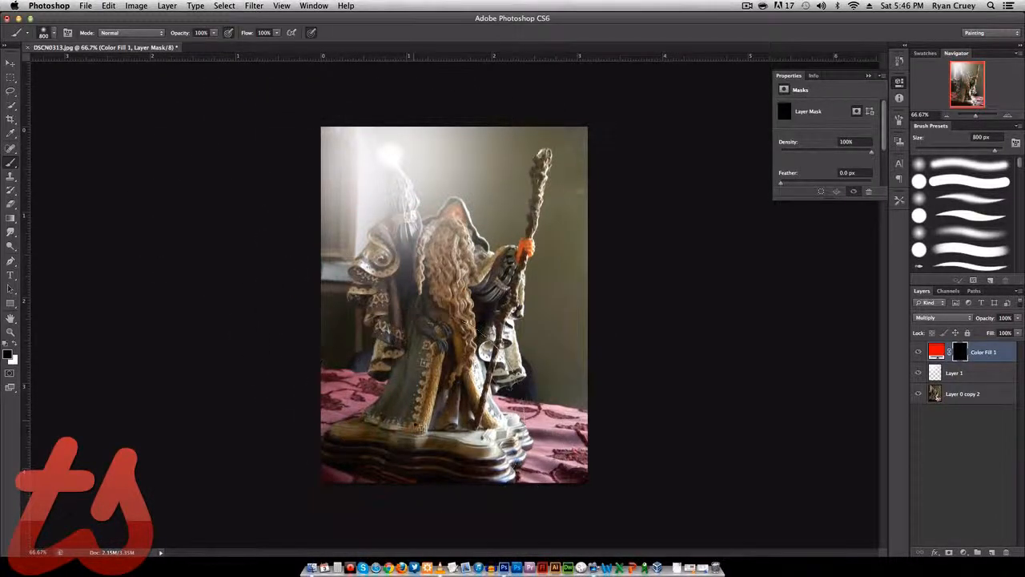
- Delete the Color Fill 1 layer from the wizard photo
{"action": "key", "text": "super+z"}
{"action": "left_click", "coordinate": [1007, 353]}
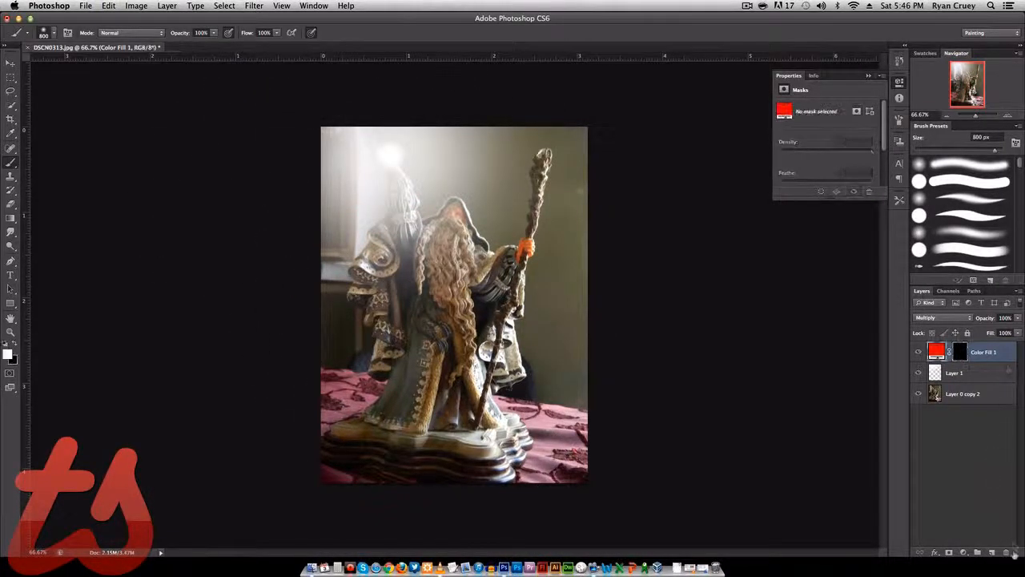
{"action": "left_click", "coordinate": [1007, 553]}
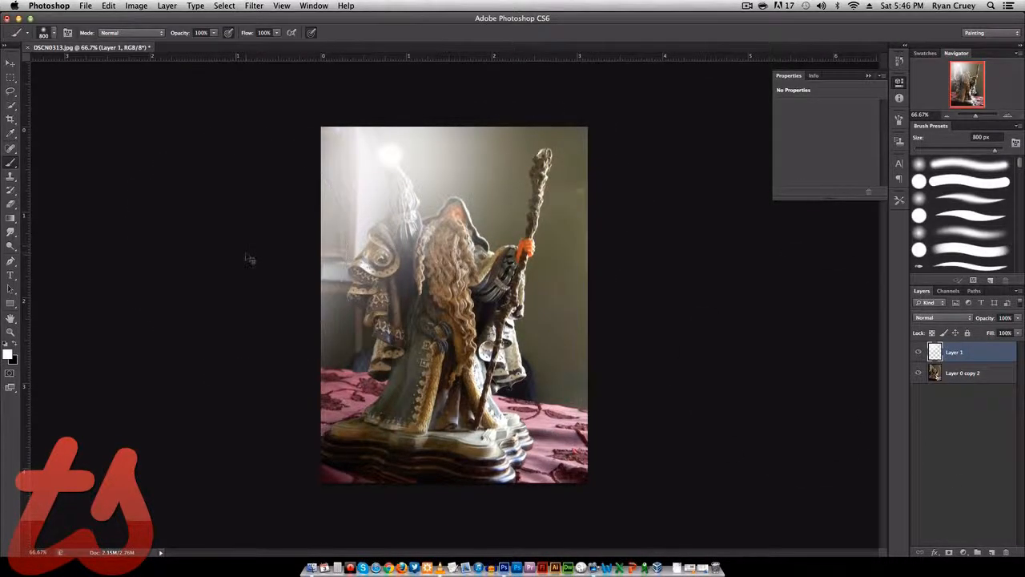
- Create a new 1000 × 1000 px document with a white background and draw a black rectangle about 546 × 507 px in it
{"action": "key", "text": "super+n"}
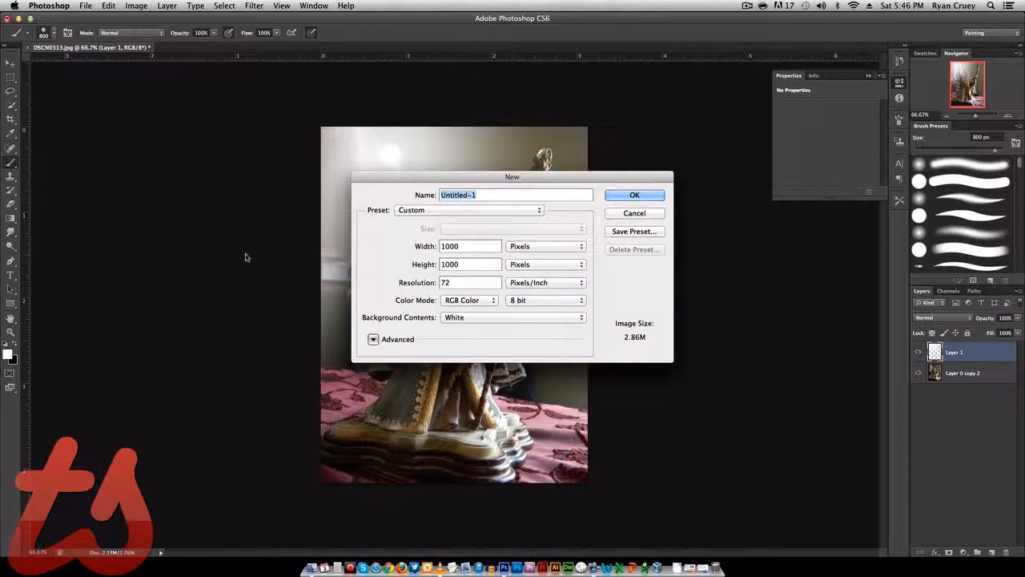
{"action": "key", "text": "Return"}
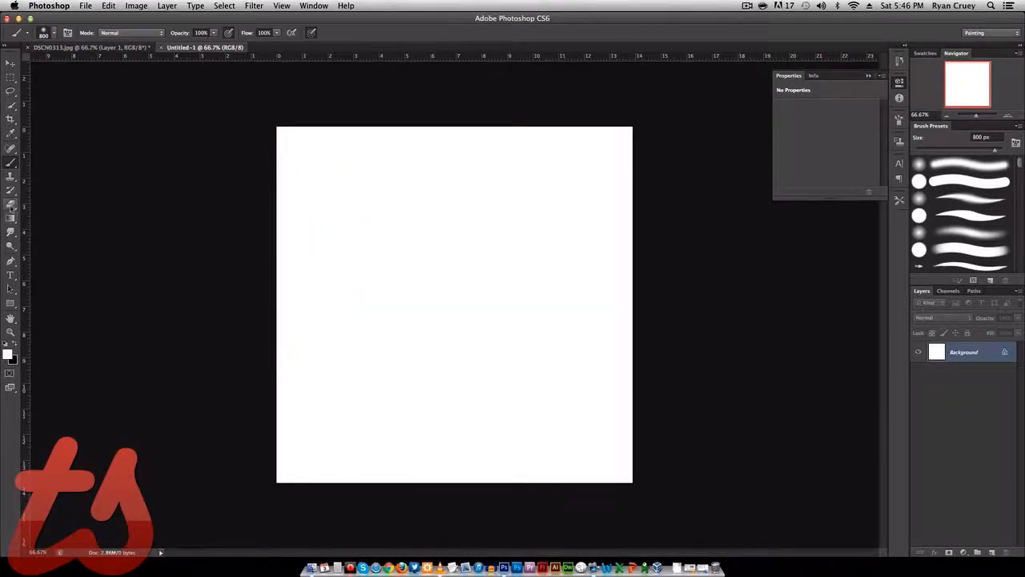
{"action": "left_click", "coordinate": [10, 303]}
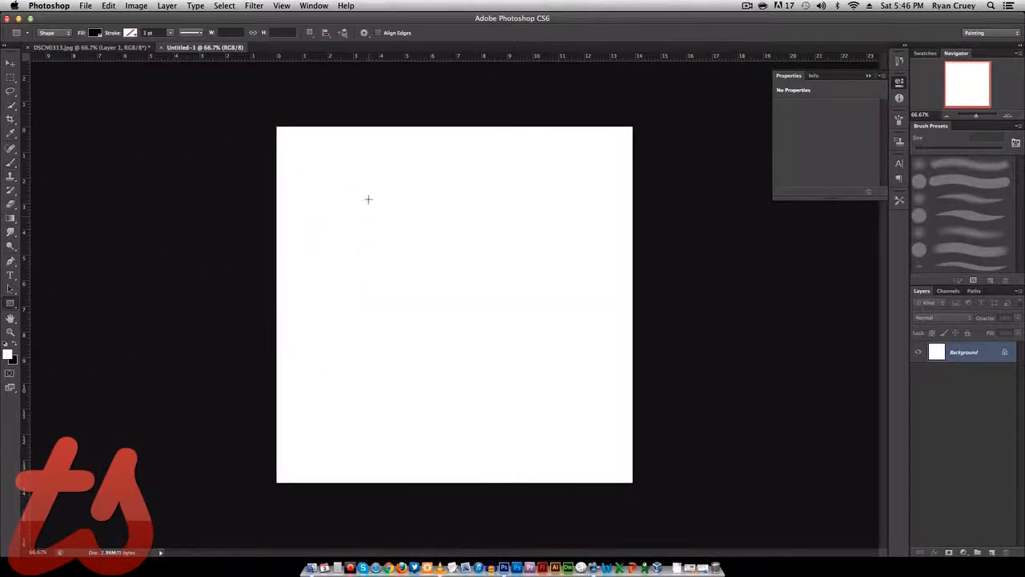
{"action": "key", "text": "d"}
{"action": "left_click_drag", "start_coordinate": [371, 206], "coordinate": [565, 385]}
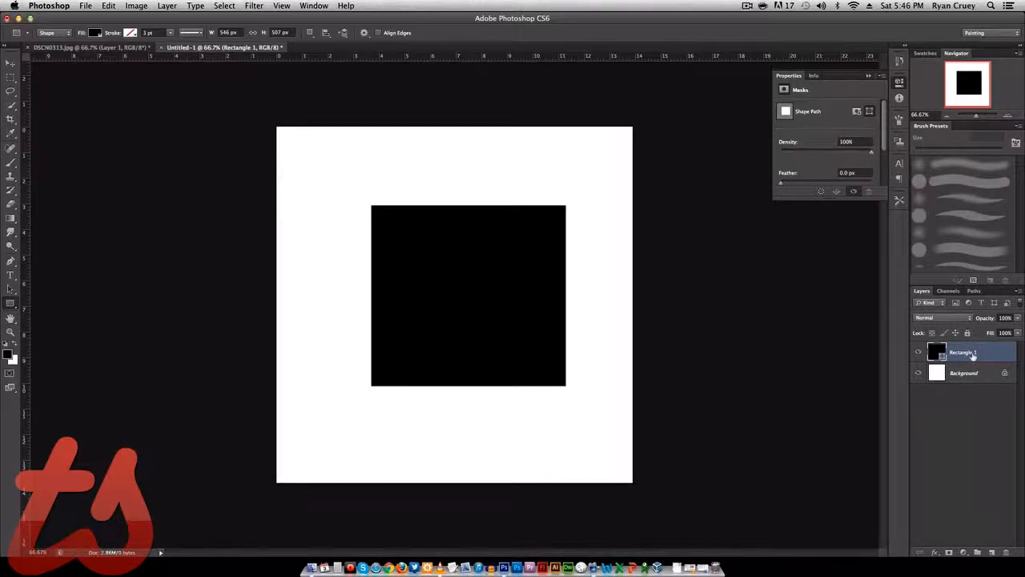
- Add an empty layer above Rectangle 1 and clip it to the rectangle with a clipping mask
{"action": "right_click", "coordinate": [999, 353]}
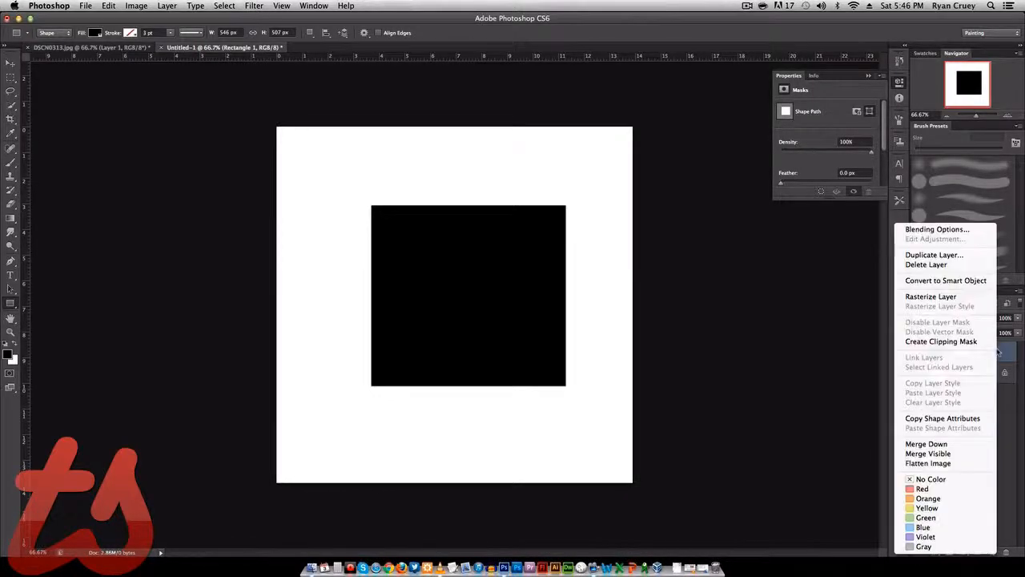
{"action": "left_click", "coordinate": [986, 342]}
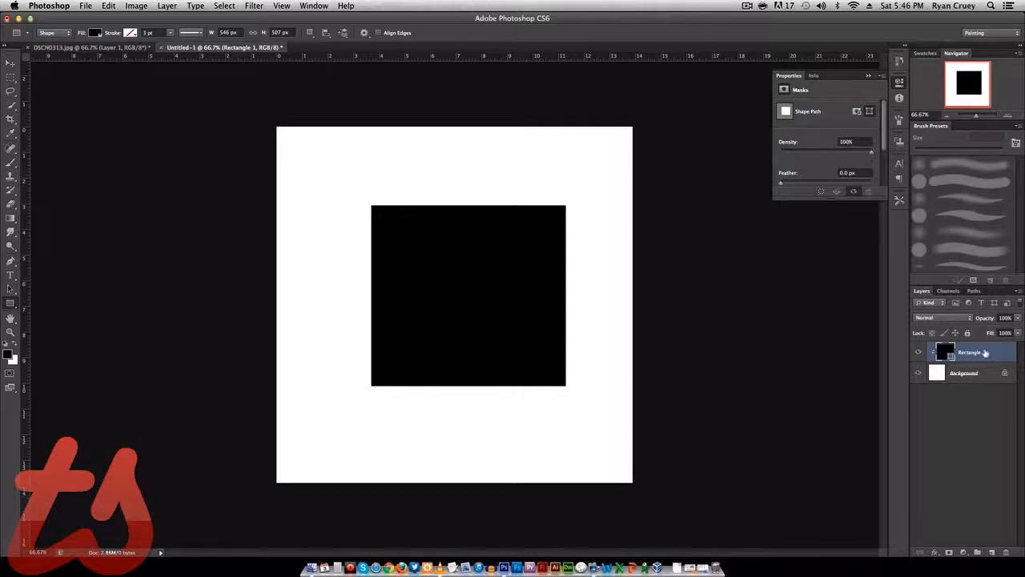
{"action": "left_click", "coordinate": [992, 552]}
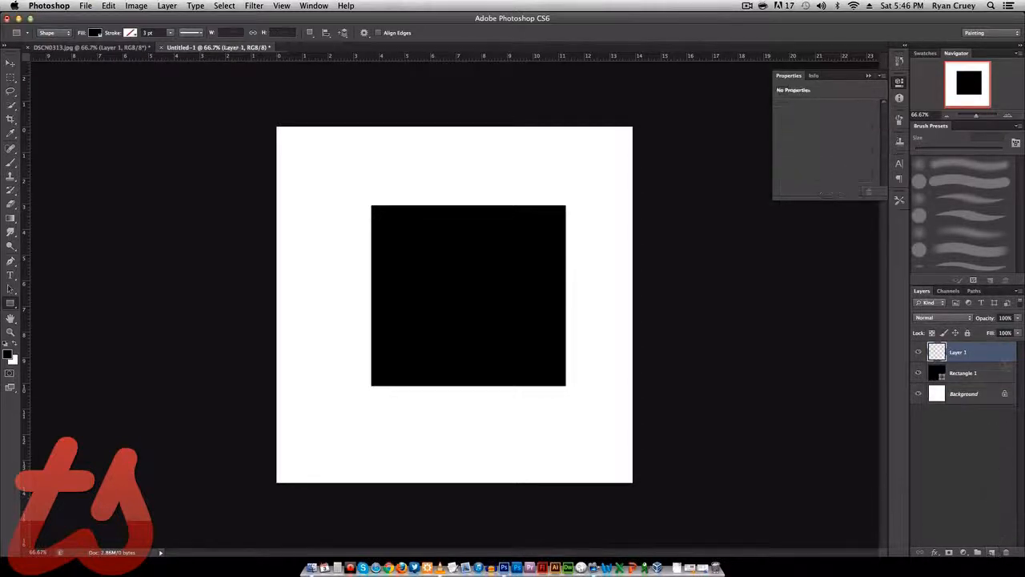
{"action": "right_click", "coordinate": [997, 353]}
{"action": "left_click", "coordinate": [940, 341]}
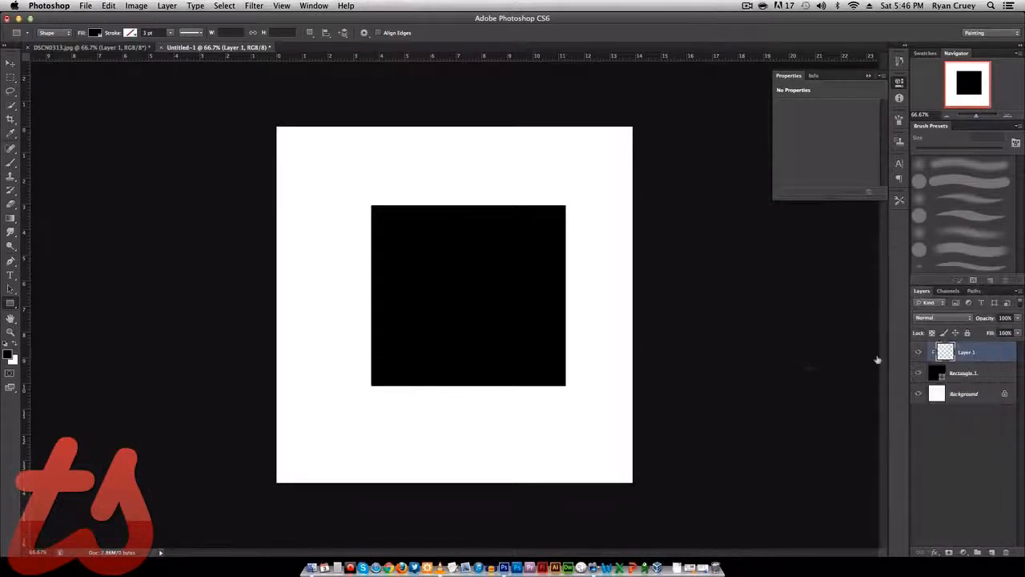
- Paint the clipped layer in pure red (#ff0000) across the rectangle with the 800 px brush
{"action": "key", "text": "b"}
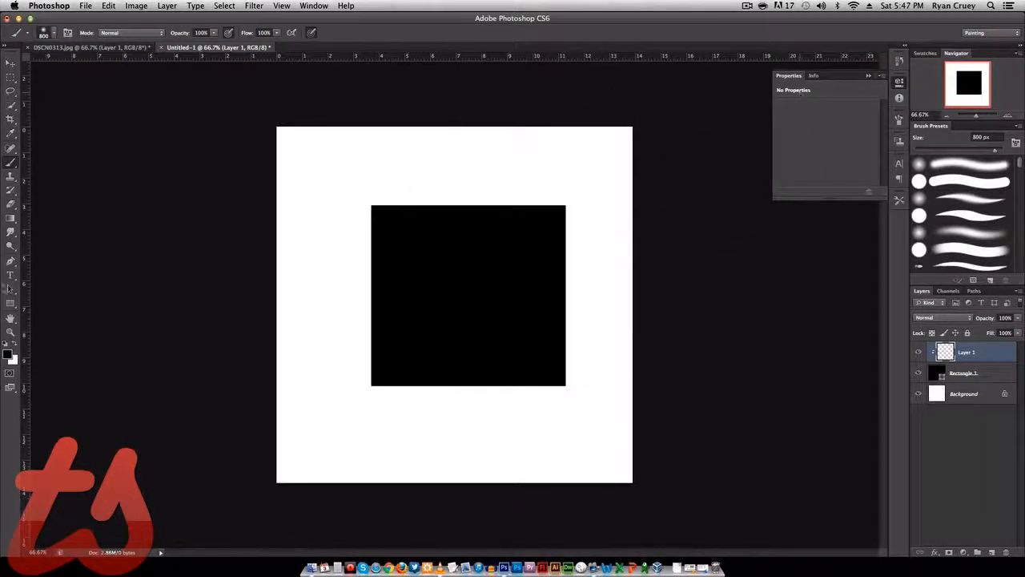
{"action": "left_click", "coordinate": [8, 354]}
{"action": "left_click_drag", "start_coordinate": [607, 279], "coordinate": [727, 243]}
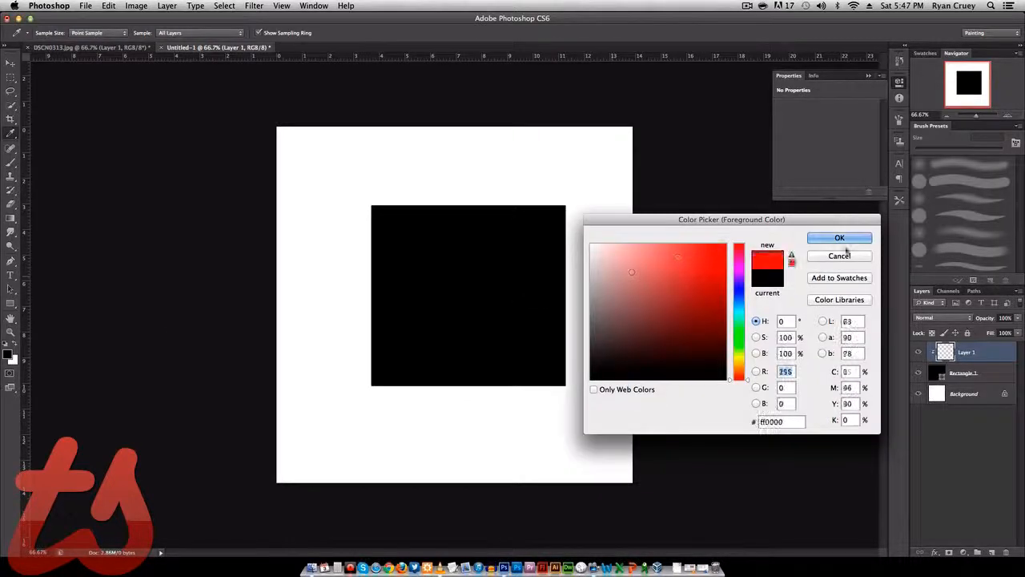
{"action": "left_click", "coordinate": [843, 239]}
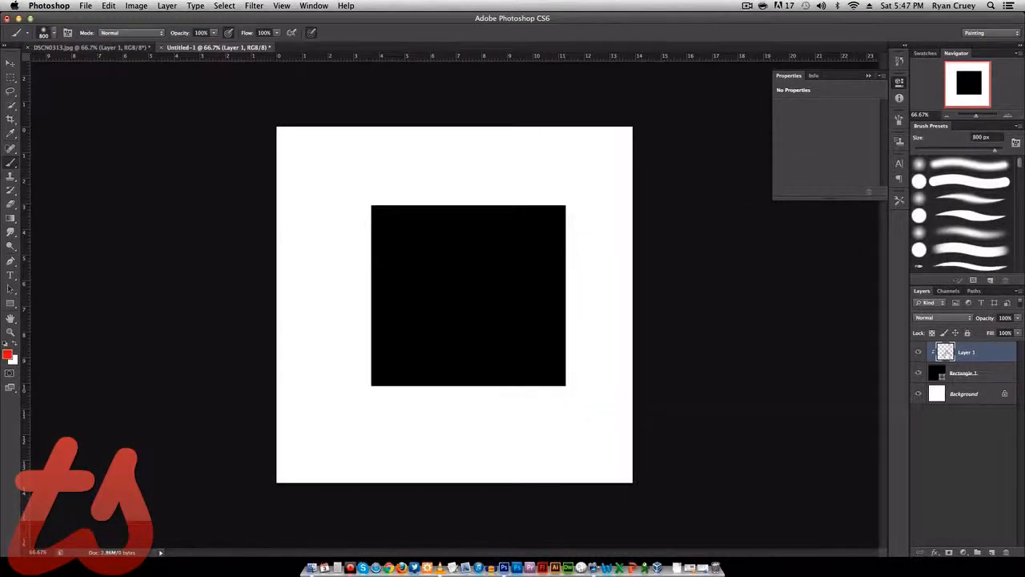
{"action": "mouse_move", "coordinate": [232, 234]}
{"action": "left_mouse_down"}
{"action": "mouse_move", "coordinate": [748, 230]}
{"action": "mouse_move", "coordinate": [913, 299]}
{"action": "mouse_move", "coordinate": [1024, 398]}
{"action": "left_mouse_up"}
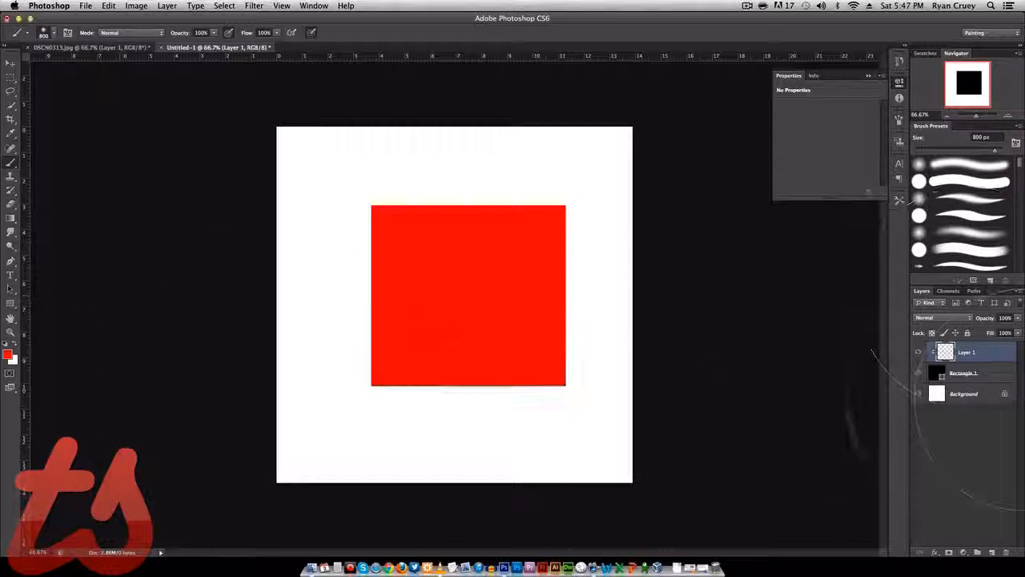
{"action": "key", "text": "super+z"}
{"action": "mouse_move", "coordinate": [756, 374]}
{"action": "left_mouse_down"}
{"action": "mouse_move", "coordinate": [344, 366]}
{"action": "mouse_move", "coordinate": [337, 432]}
{"action": "left_mouse_up"}
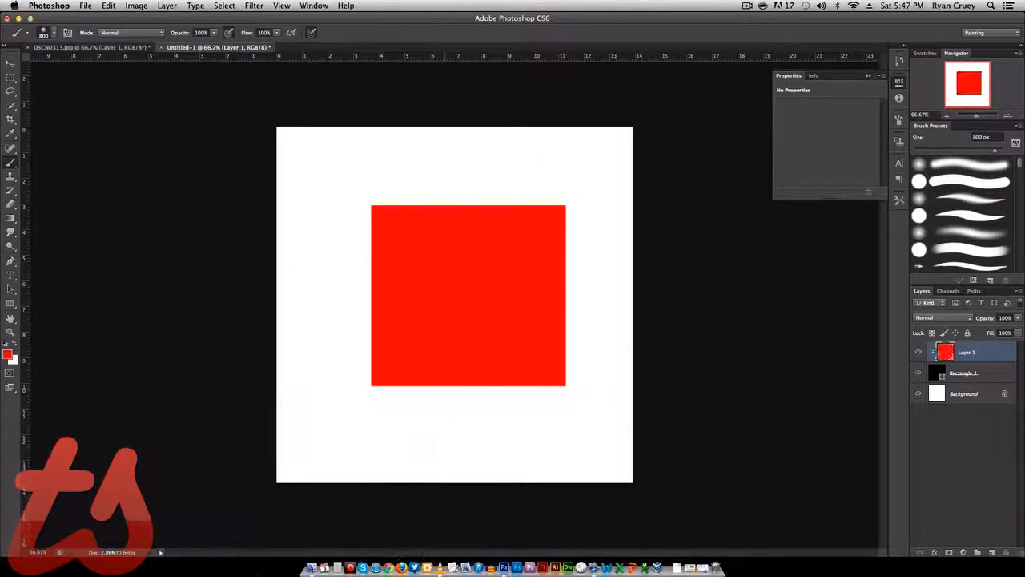
- Add a red (#ff0000) Solid Color fill layer on top of the stack and set its blend mode to Multiply
{"action": "left_click", "coordinate": [972, 553]}
{"action": "left_click", "coordinate": [965, 387]}
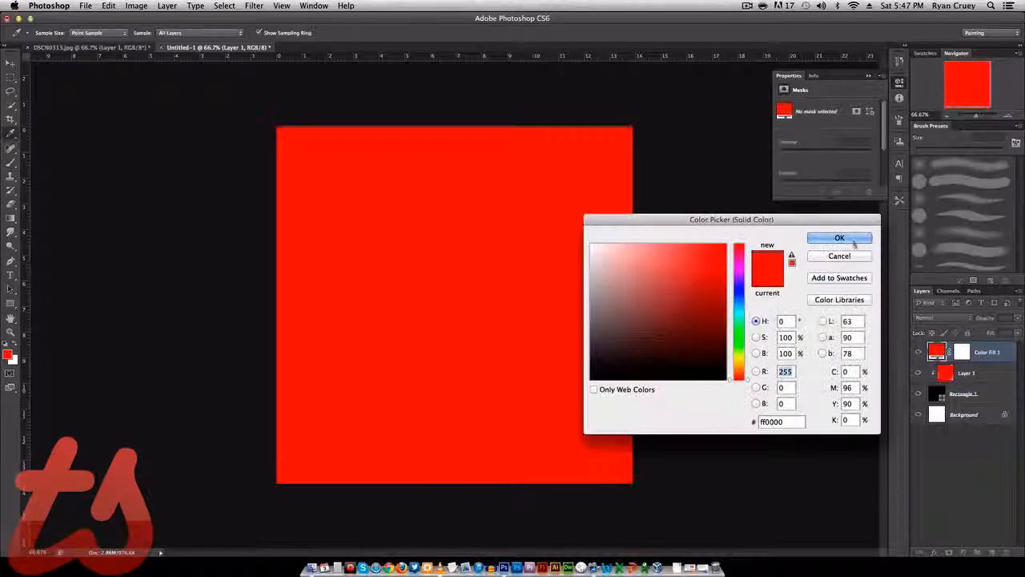
{"action": "left_click", "coordinate": [840, 238]}
{"action": "left_click", "coordinate": [943, 318]}
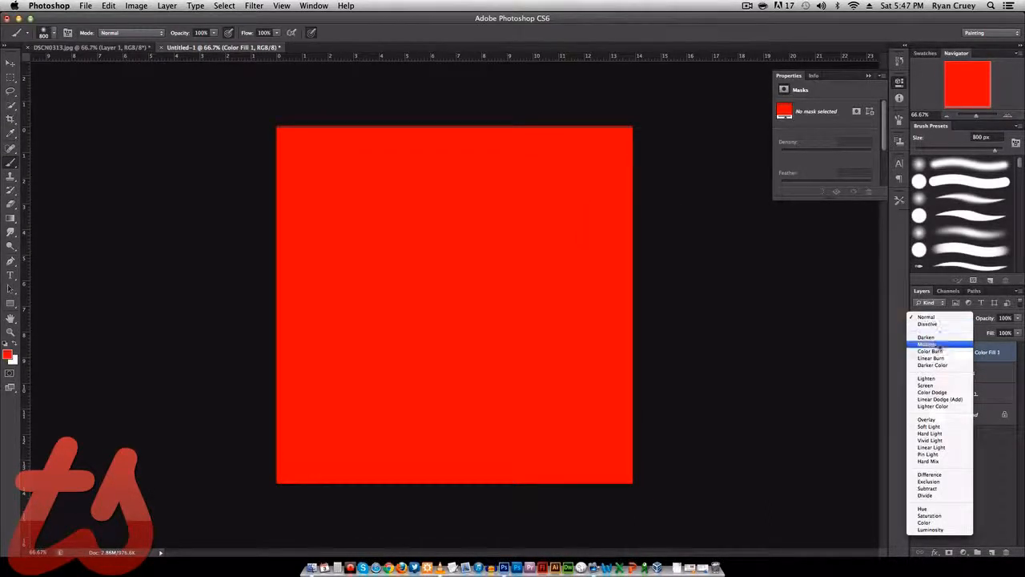
{"action": "left_click", "coordinate": [961, 344]}
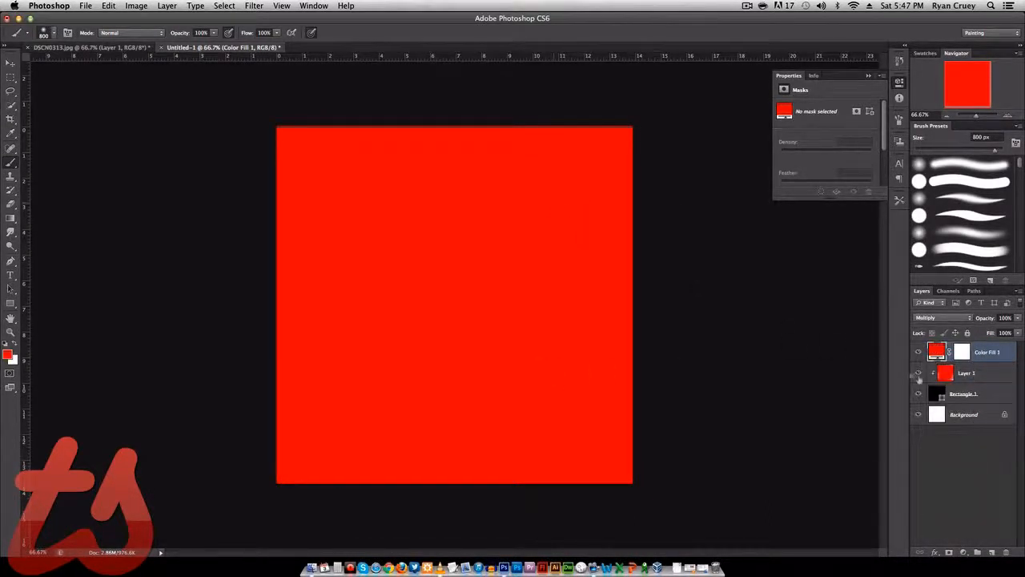
- Paint the fill layer's mask black over nearly the whole canvas and hide the clipped Layer 1
{"action": "left_click", "coordinate": [961, 354]}
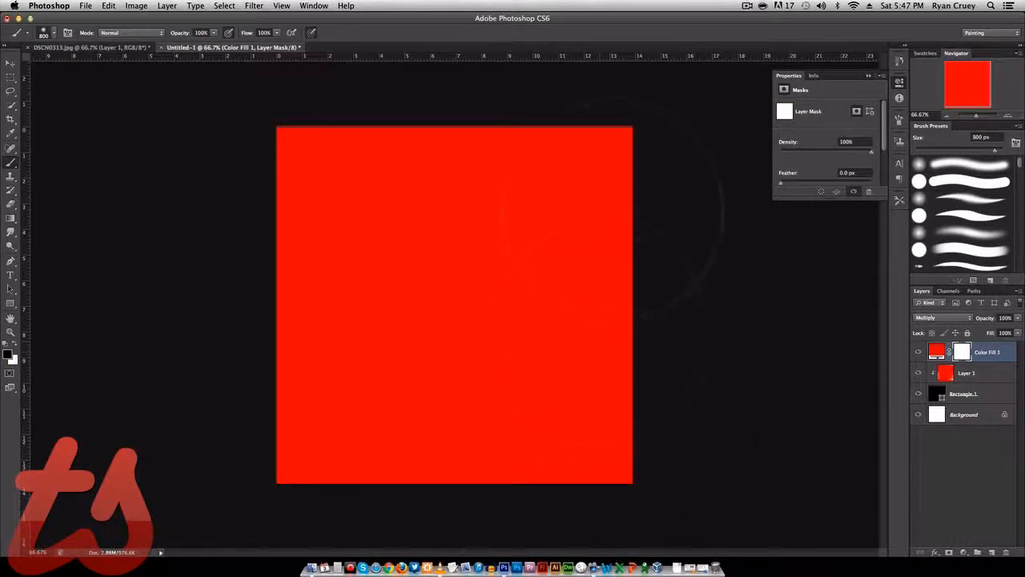
{"action": "mouse_move", "coordinate": [612, 192]}
{"action": "left_mouse_down"}
{"action": "mouse_move", "coordinate": [653, 522]}
{"action": "mouse_move", "coordinate": [240, 380]}
{"action": "mouse_move", "coordinate": [456, 61]}
{"action": "mouse_move", "coordinate": [525, 68]}
{"action": "left_mouse_up"}
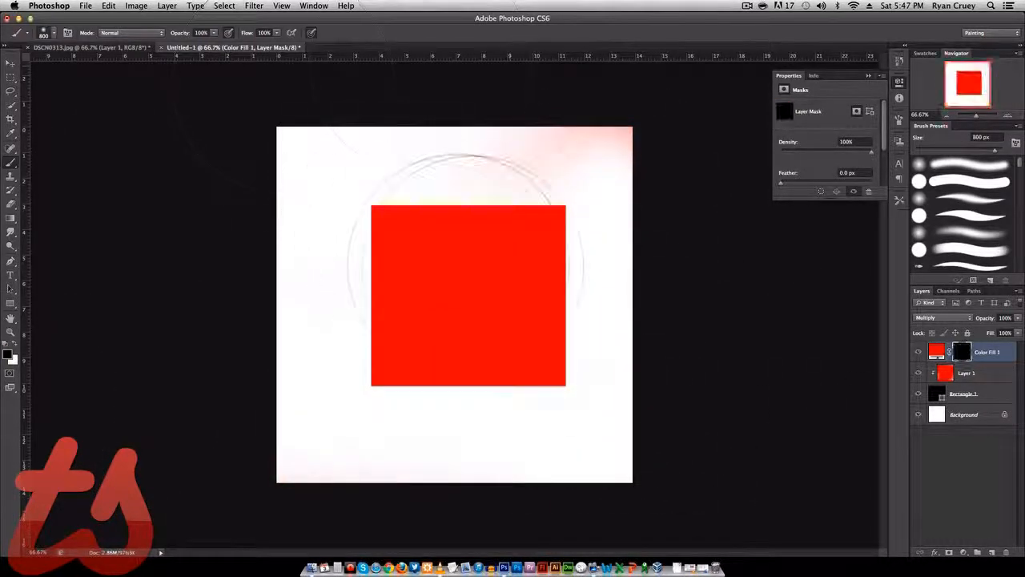
{"action": "left_click", "coordinate": [919, 373]}
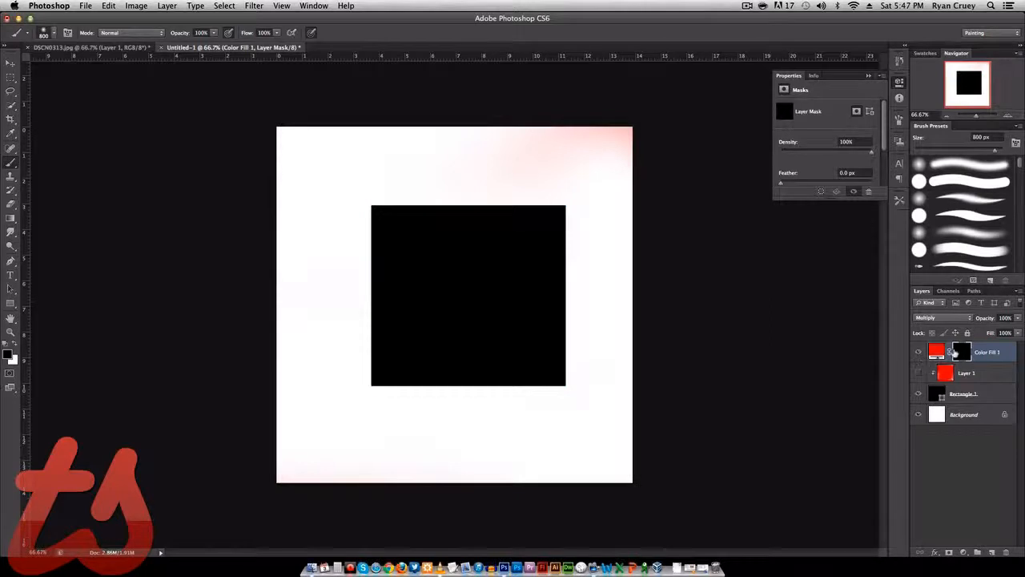
- Paint the fill layer's mask white over the whole canvas and choose a hard round brush
{"action": "key", "text": "x"}
{"action": "mouse_move", "coordinate": [268, 400]}
{"action": "left_mouse_down"}
{"action": "mouse_move", "coordinate": [424, 377]}
{"action": "mouse_move", "coordinate": [749, 140]}
{"action": "left_mouse_up"}
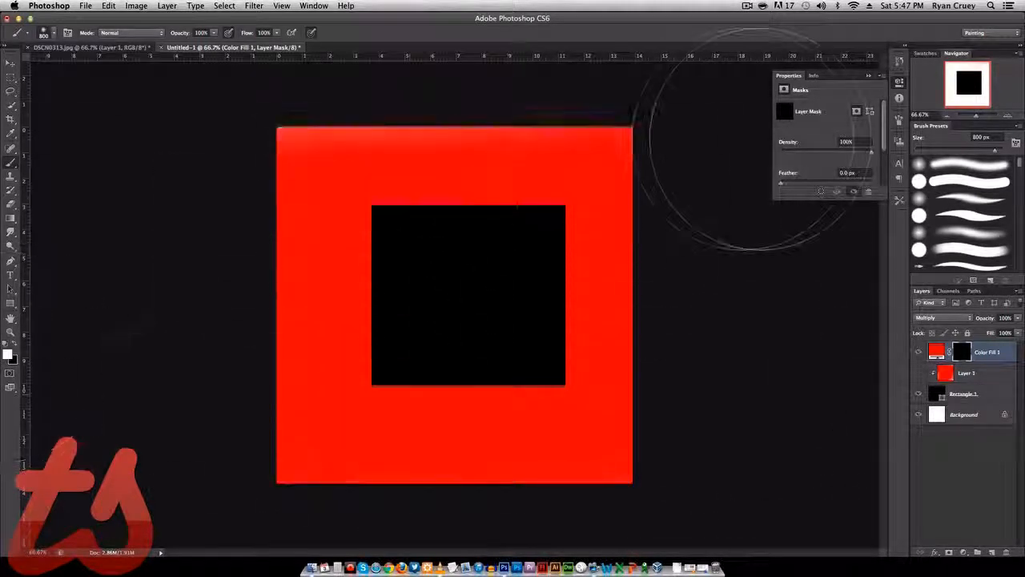
{"action": "right_click", "coordinate": [188, 351]}
{"action": "right_click", "coordinate": [447, 313]}
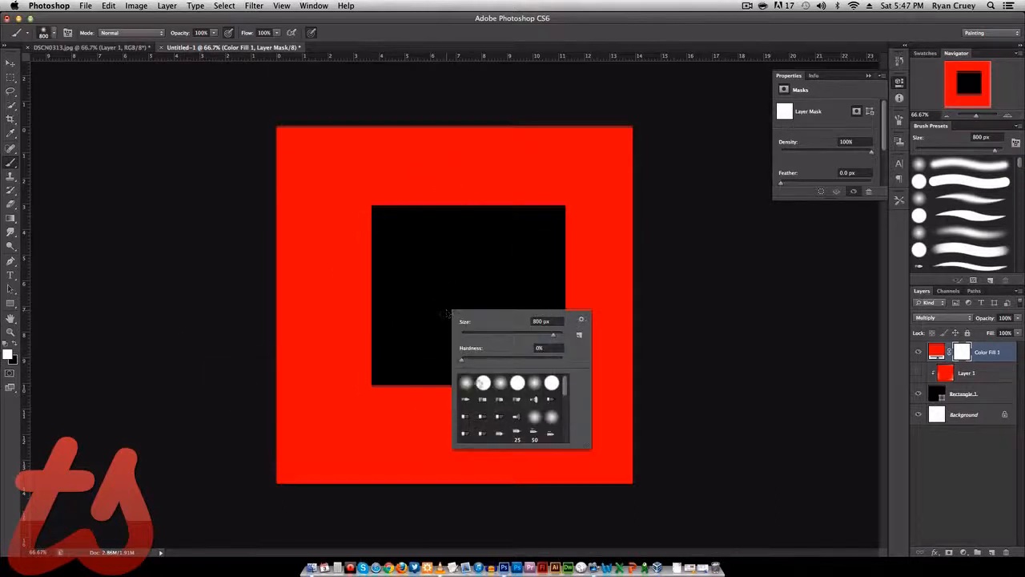
{"action": "double_click", "coordinate": [481, 383]}
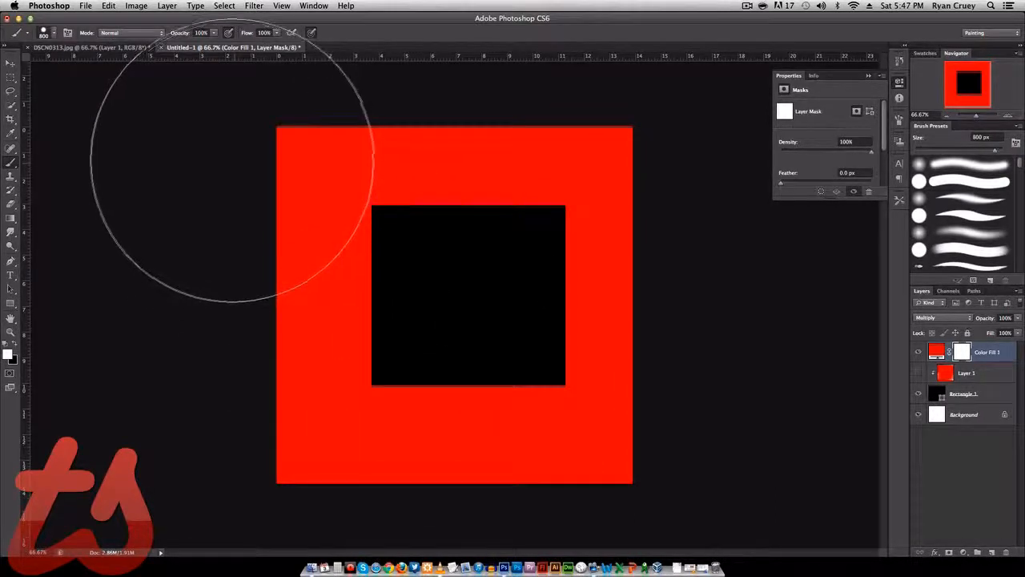
- Paint the fill layer's mask black around the rectangle with the hard brush and set the layer's blend mode to Normal
{"action": "key", "text": "e"}
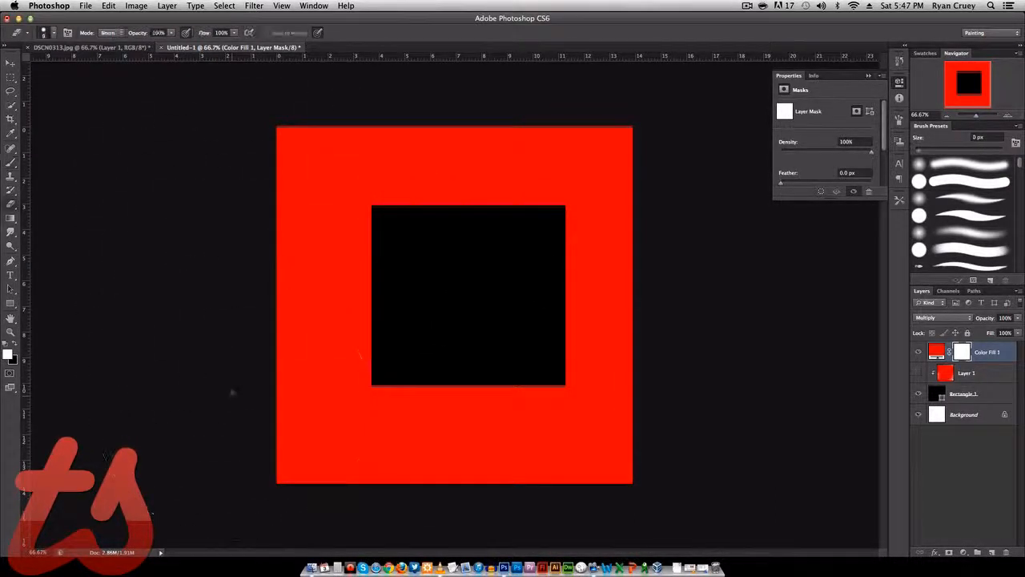
{"action": "key", "text": "b"}
{"action": "key", "text": "x"}
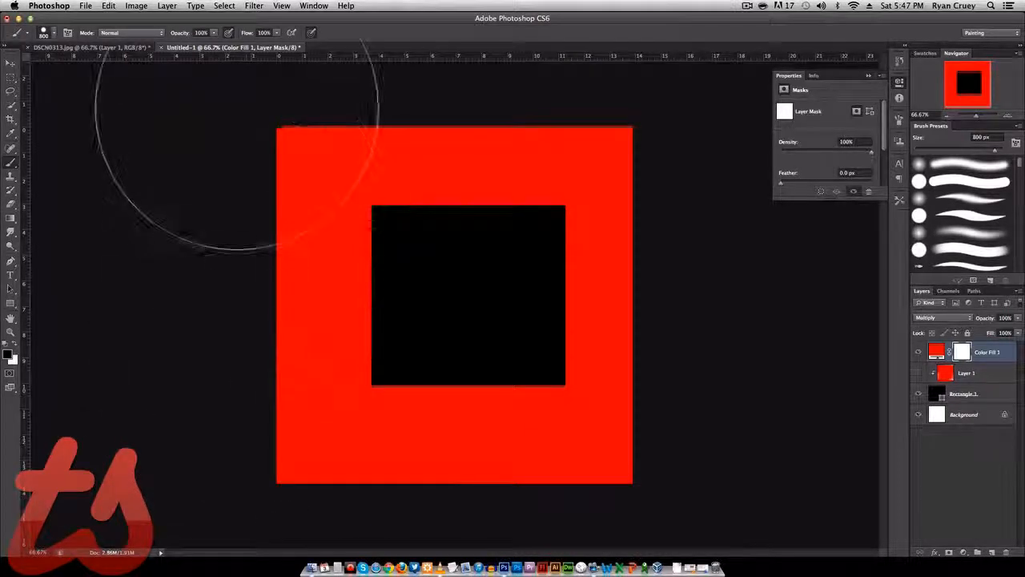
{"action": "left_click_drag", "start_coordinate": [236, 156], "coordinate": [232, 553]}
{"action": "key", "text": "super+z"}
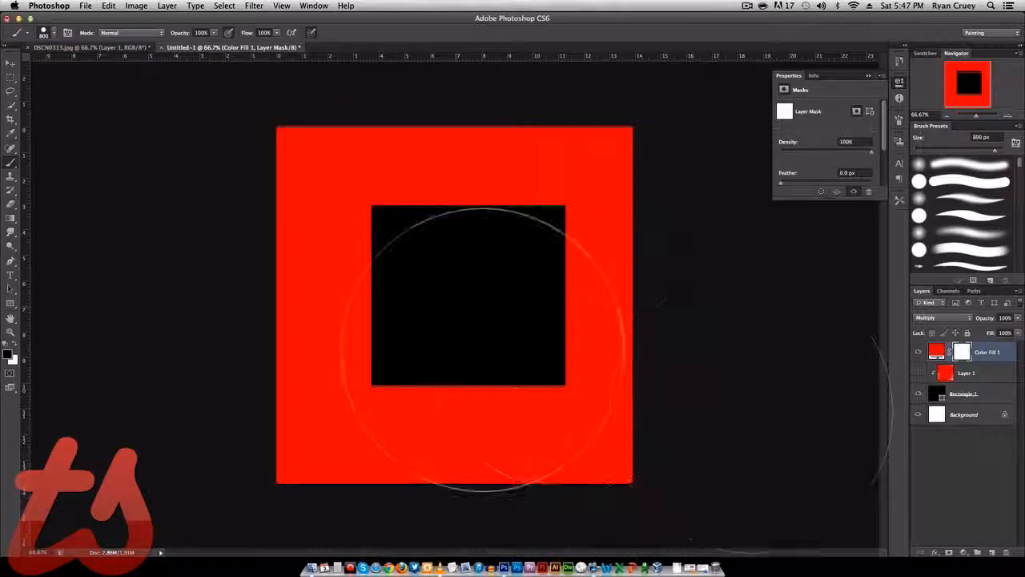
{"action": "mouse_move", "coordinate": [264, 503]}
{"action": "left_mouse_down"}
{"action": "mouse_move", "coordinate": [445, 508]}
{"action": "mouse_move", "coordinate": [637, 543]}
{"action": "left_mouse_up"}
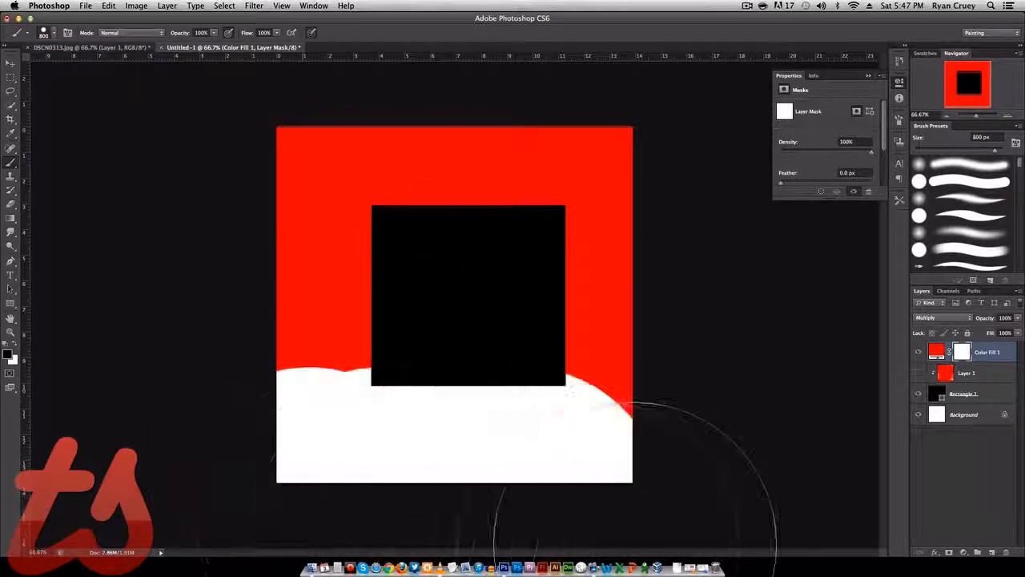
{"action": "mouse_move", "coordinate": [755, 377]}
{"action": "left_mouse_down"}
{"action": "mouse_move", "coordinate": [703, 338]}
{"action": "mouse_move", "coordinate": [740, 104]}
{"action": "mouse_move", "coordinate": [731, 93]}
{"action": "mouse_move", "coordinate": [268, 55]}
{"action": "mouse_move", "coordinate": [198, 60]}
{"action": "mouse_move", "coordinate": [176, 282]}
{"action": "mouse_move", "coordinate": [180, 565]}
{"action": "mouse_move", "coordinate": [237, 249]}
{"action": "mouse_move", "coordinate": [222, 255]}
{"action": "mouse_move", "coordinate": [251, 225]}
{"action": "left_mouse_up"}
{"action": "left_click", "coordinate": [943, 317]}
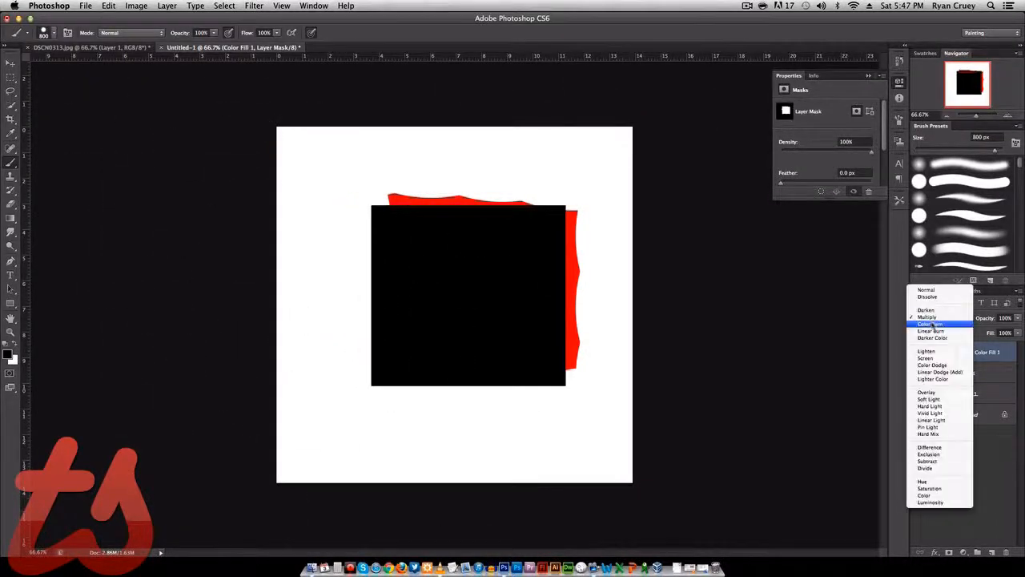
{"action": "left_click", "coordinate": [929, 292]}
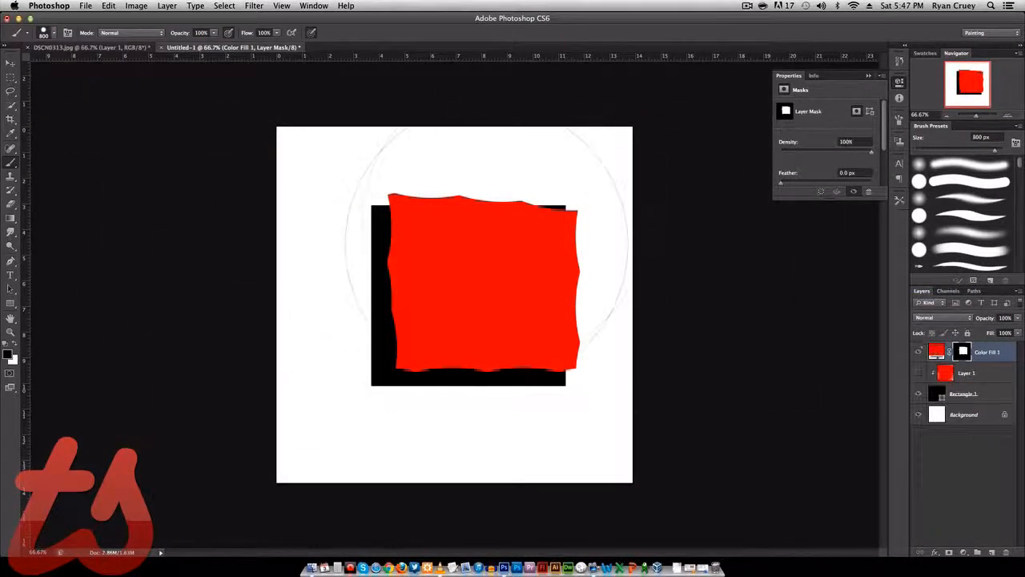
- Delete the Color Fill 1 layer together with its mask and show the clipped Layer 1
{"action": "left_click", "coordinate": [1008, 554]}
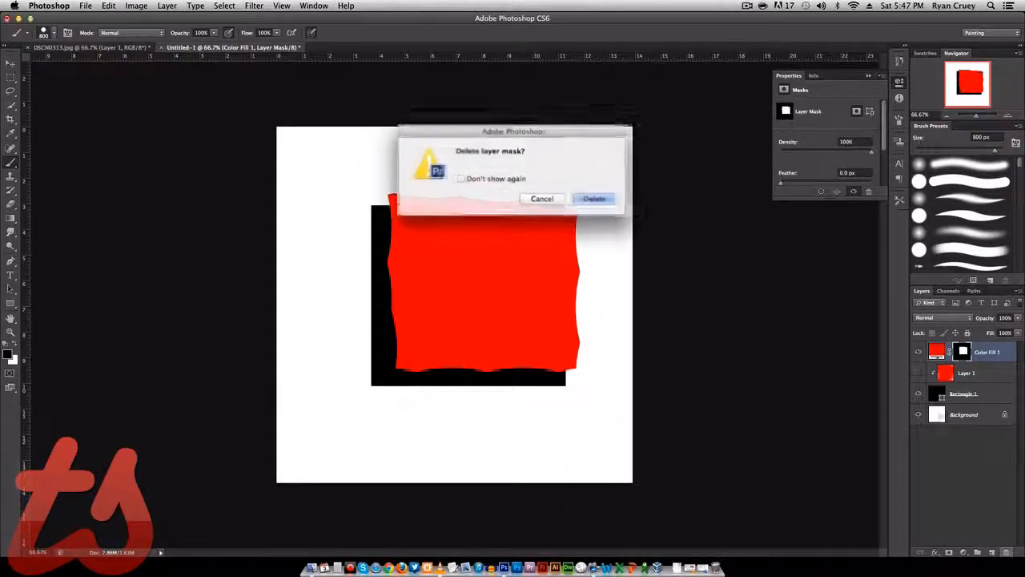
{"action": "left_click", "coordinate": [593, 198]}
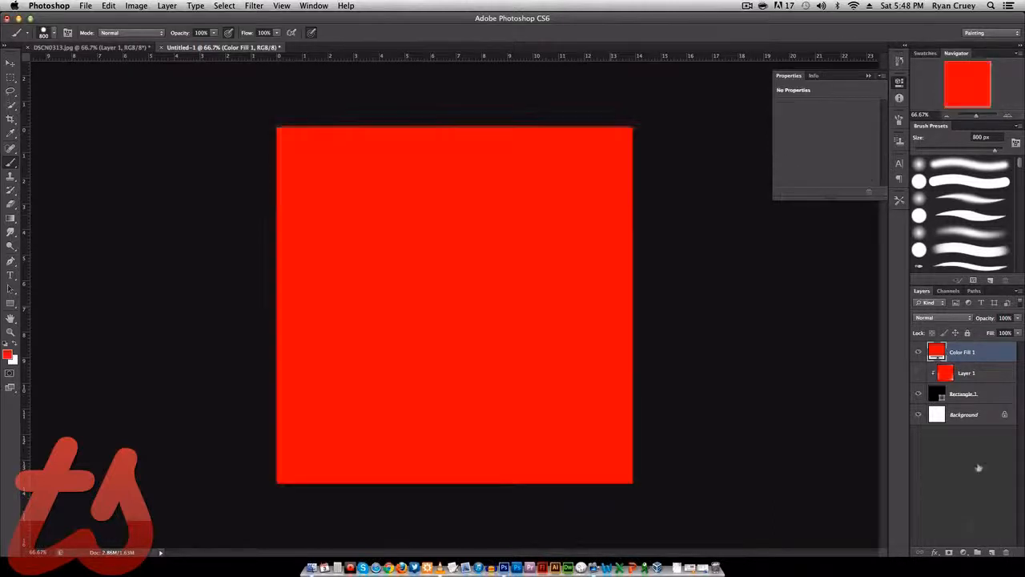
{"action": "left_click", "coordinate": [993, 553]}
{"action": "left_click", "coordinate": [918, 353]}
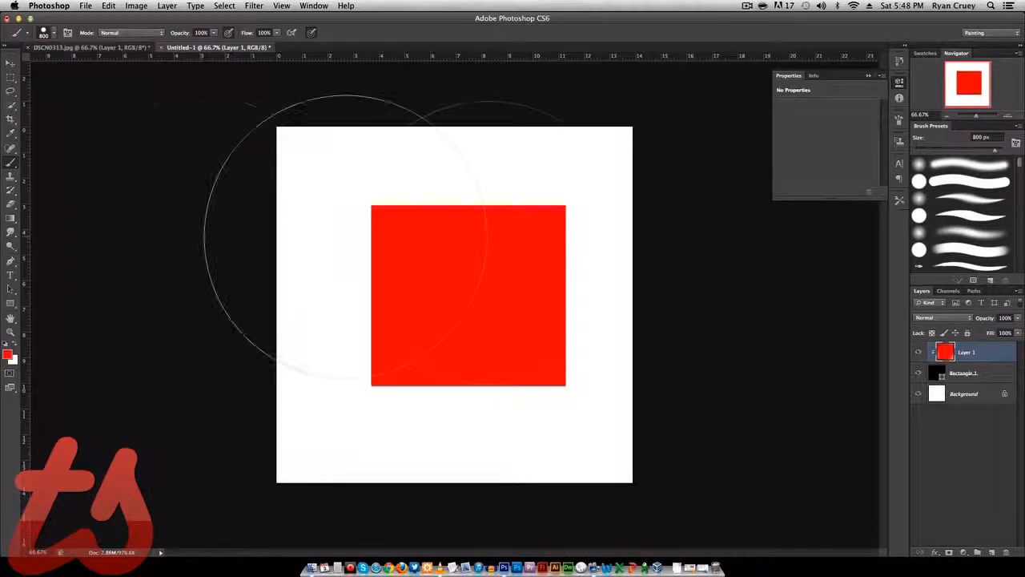
- Create a 100 × 100 px dark gray (#5b5b5b) rectangle above Layer 1 and move it onto the upper part of the red rectangle
{"action": "left_click", "coordinate": [993, 554]}
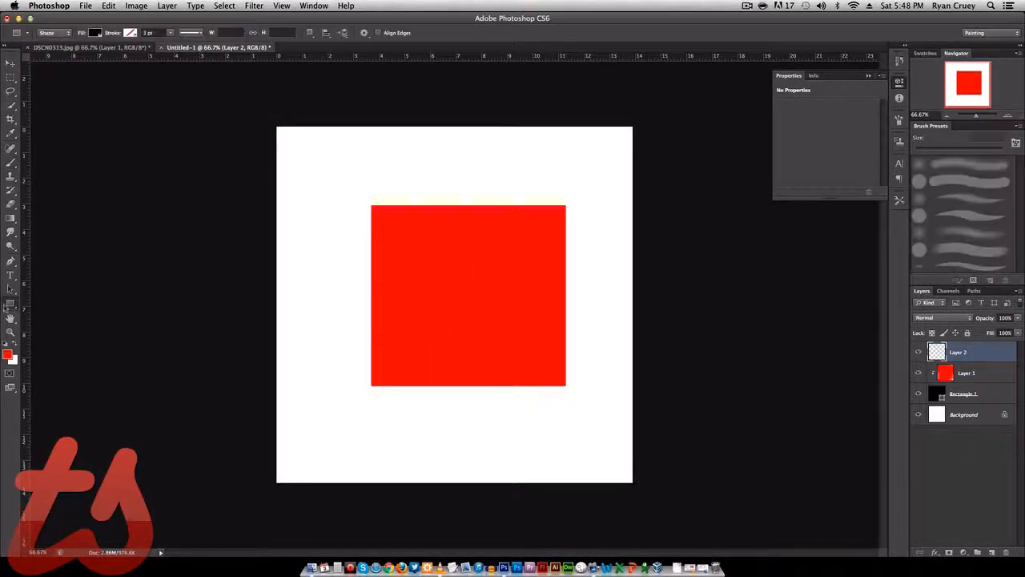
{"action": "left_click", "coordinate": [7, 355]}
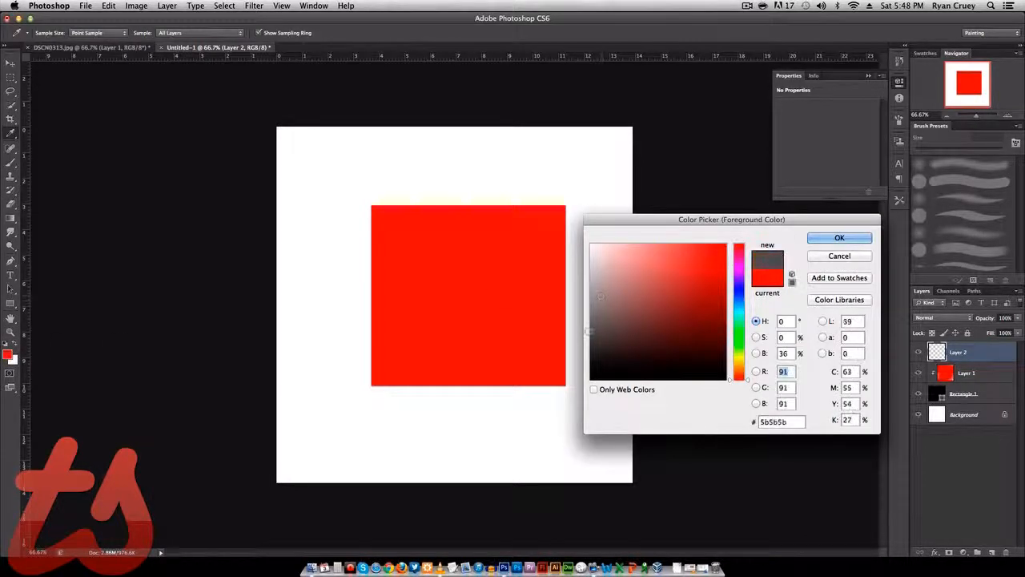
{"action": "left_click", "coordinate": [839, 237]}
{"action": "left_click", "coordinate": [339, 160]}
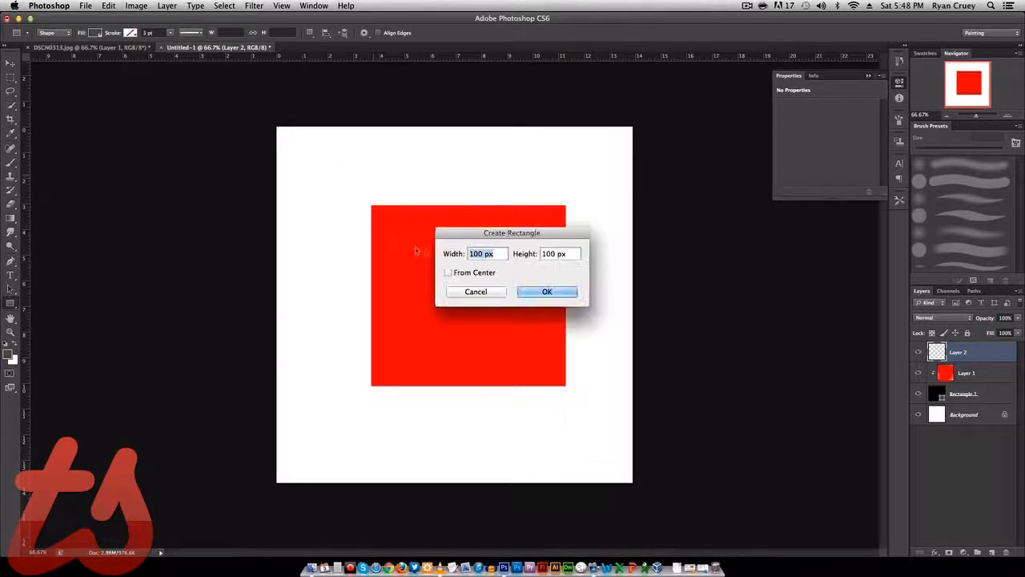
{"action": "left_click", "coordinate": [545, 291]}
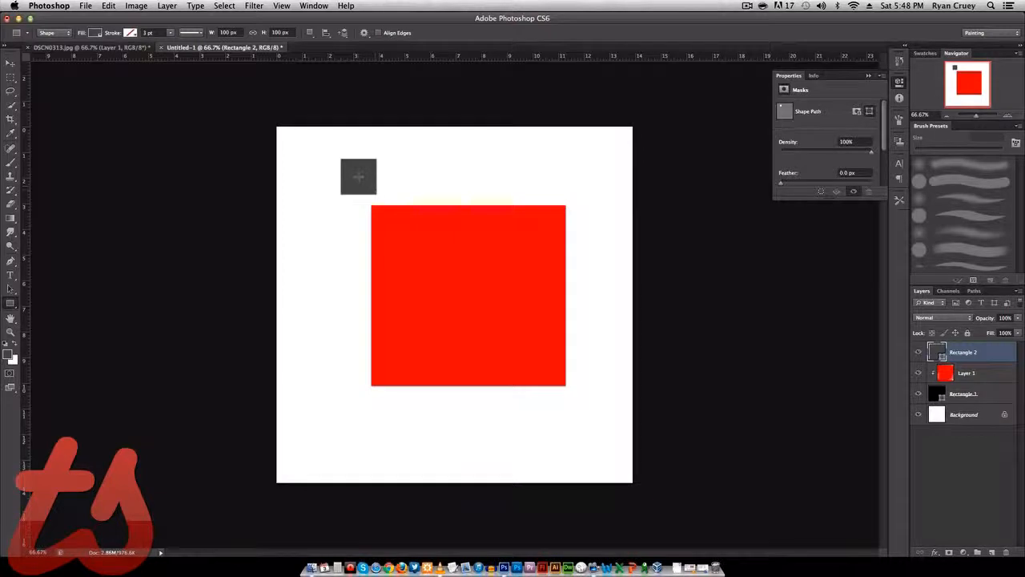
{"action": "key", "text": "v"}
{"action": "left_click_drag", "start_coordinate": [358, 177], "coordinate": [438, 247]}
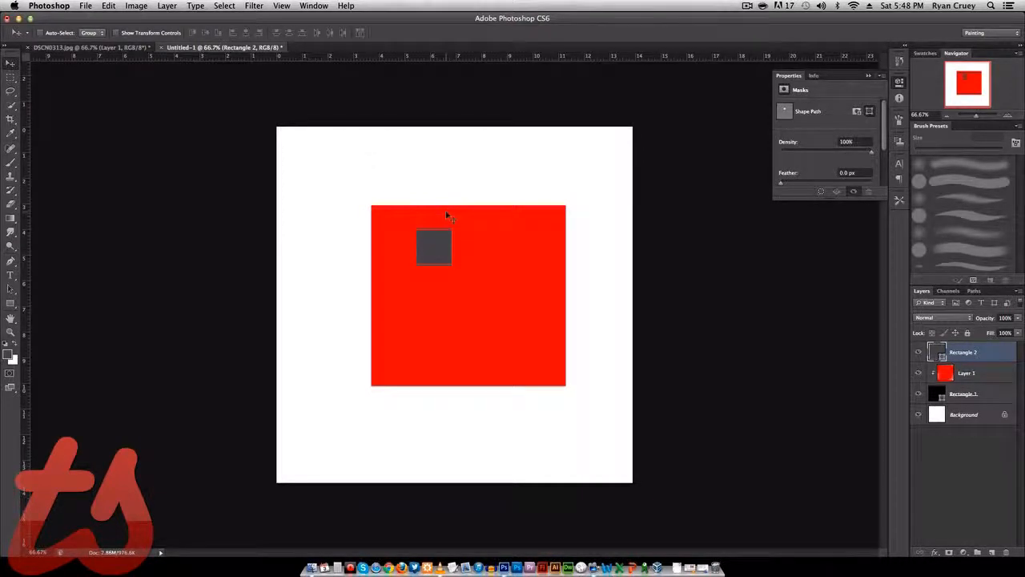